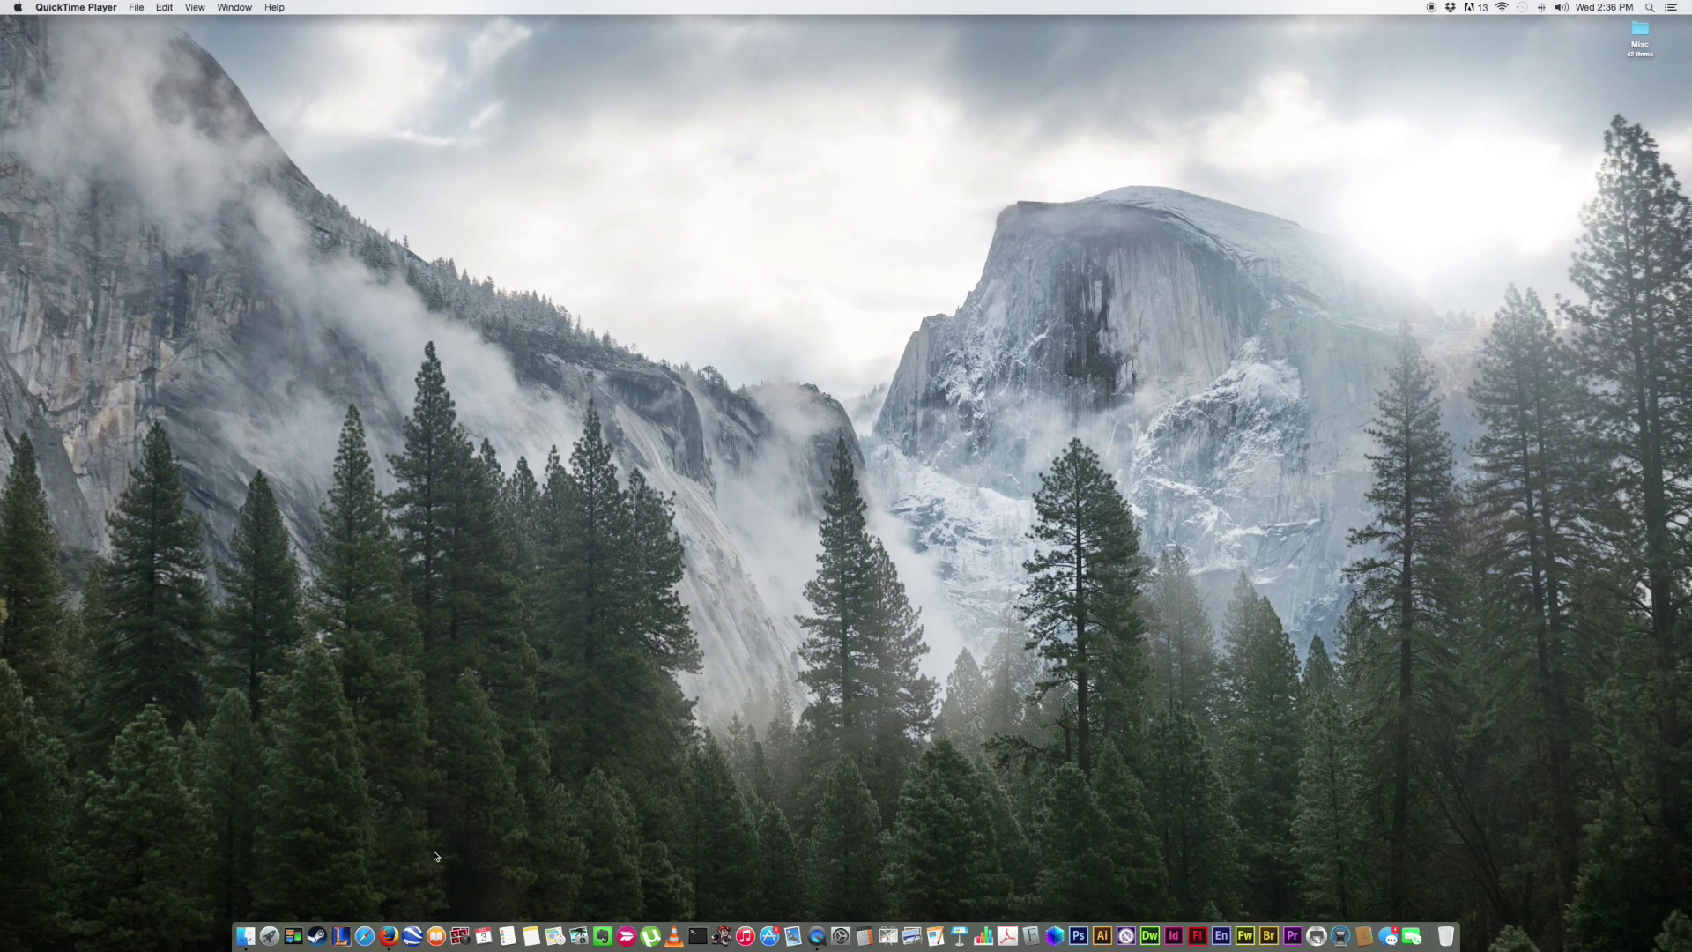
Bring Firefox to the front and nudge its window slightly right
{"action": "left_click", "coordinate": [387, 936]}
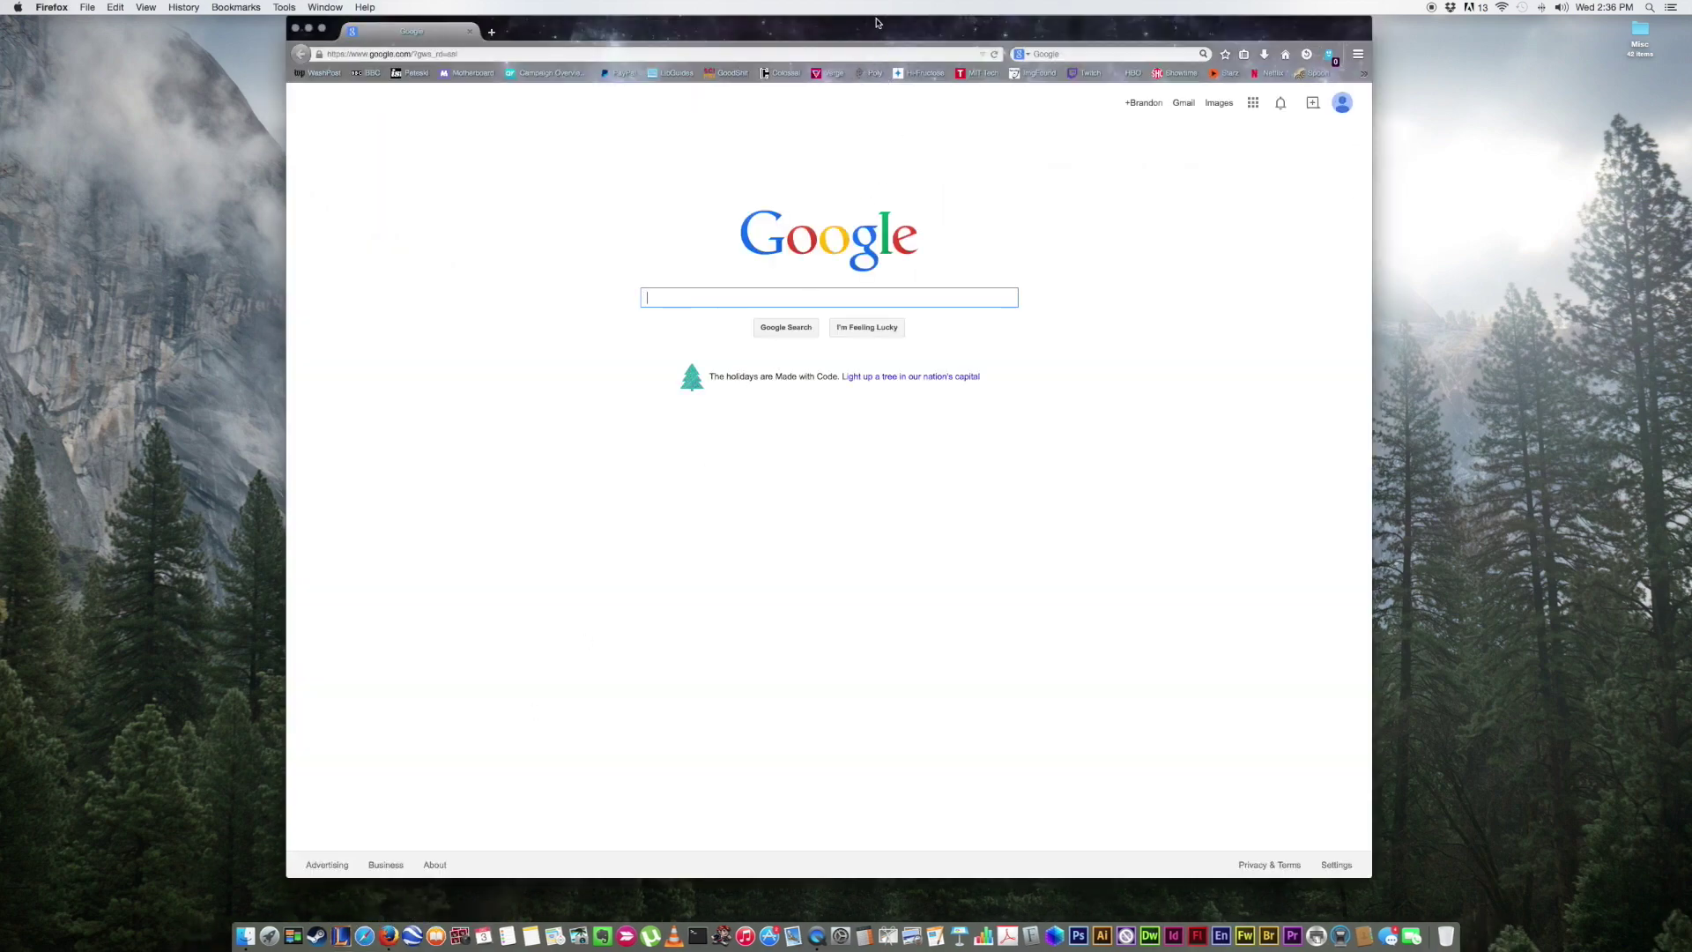
{"action": "left_click_drag", "start_coordinate": [876, 21], "coordinate": [917, 22]}
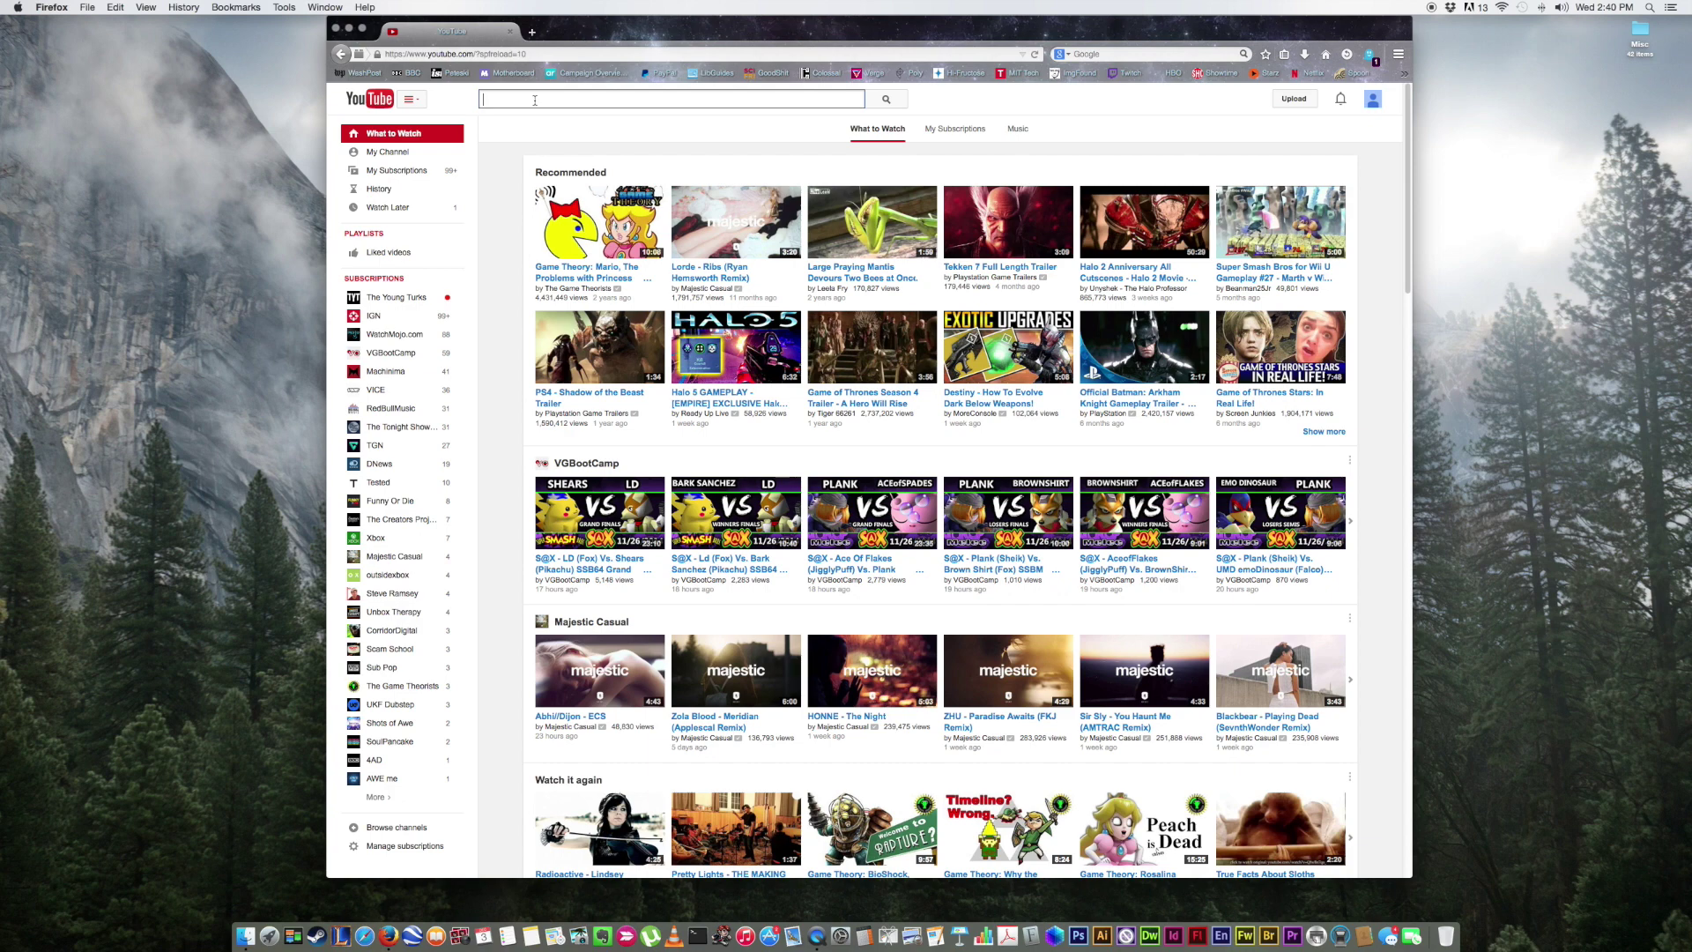
{"action": "type", "text": "rick"}
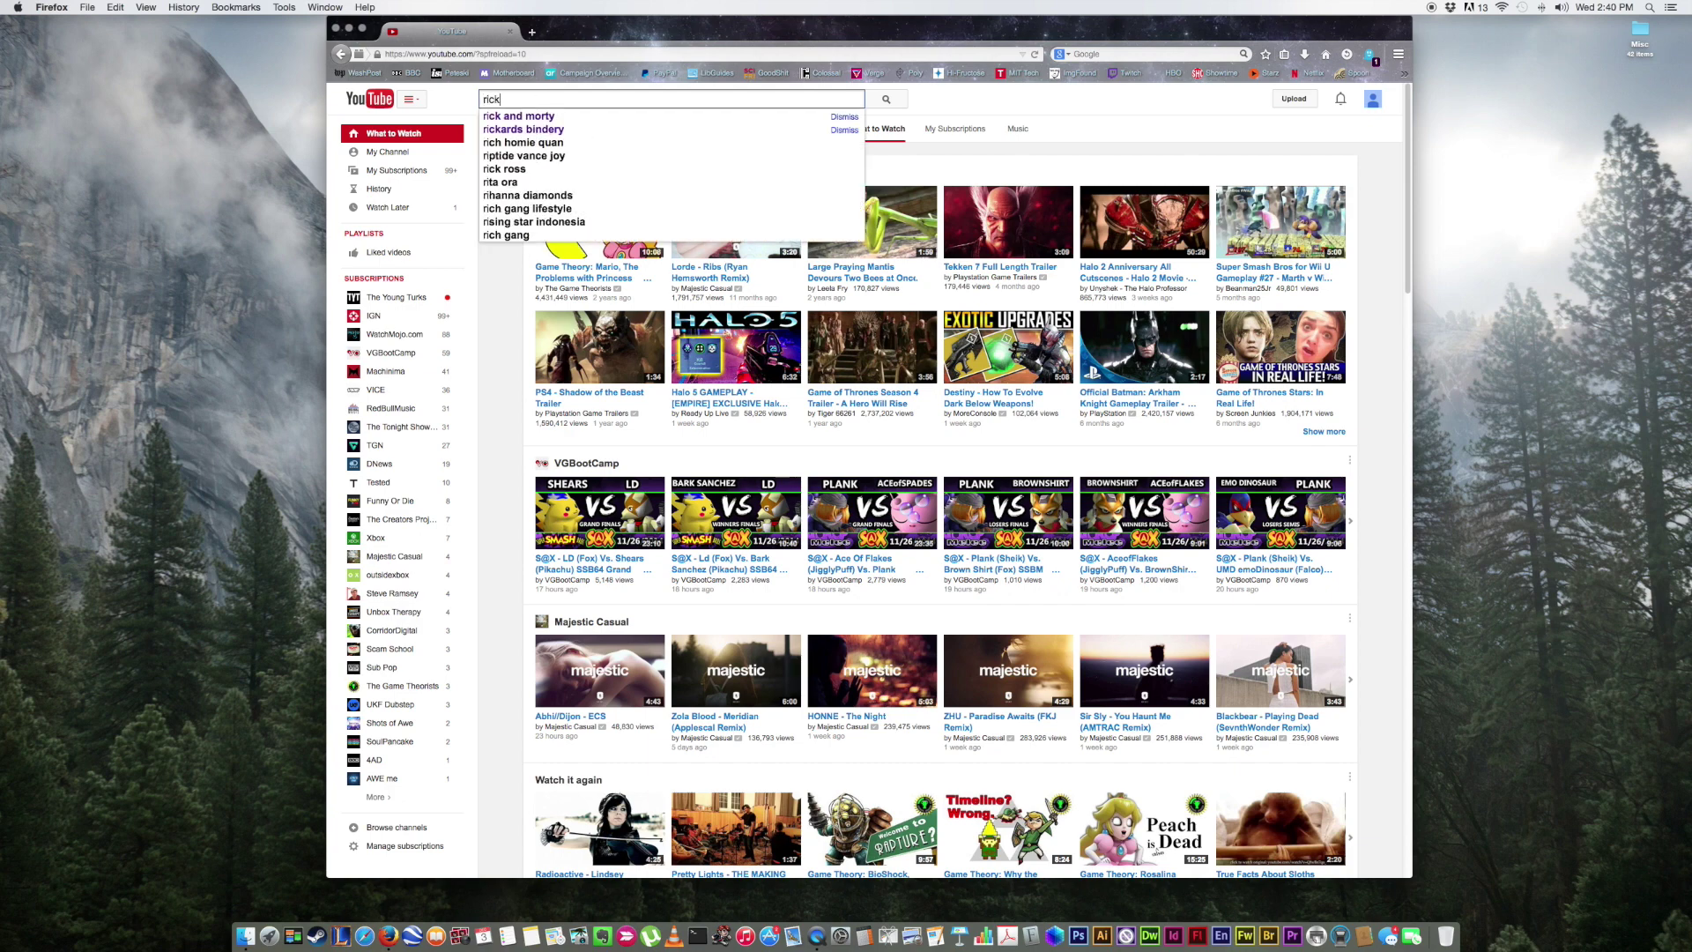
{"action": "type", "text": " astl"}
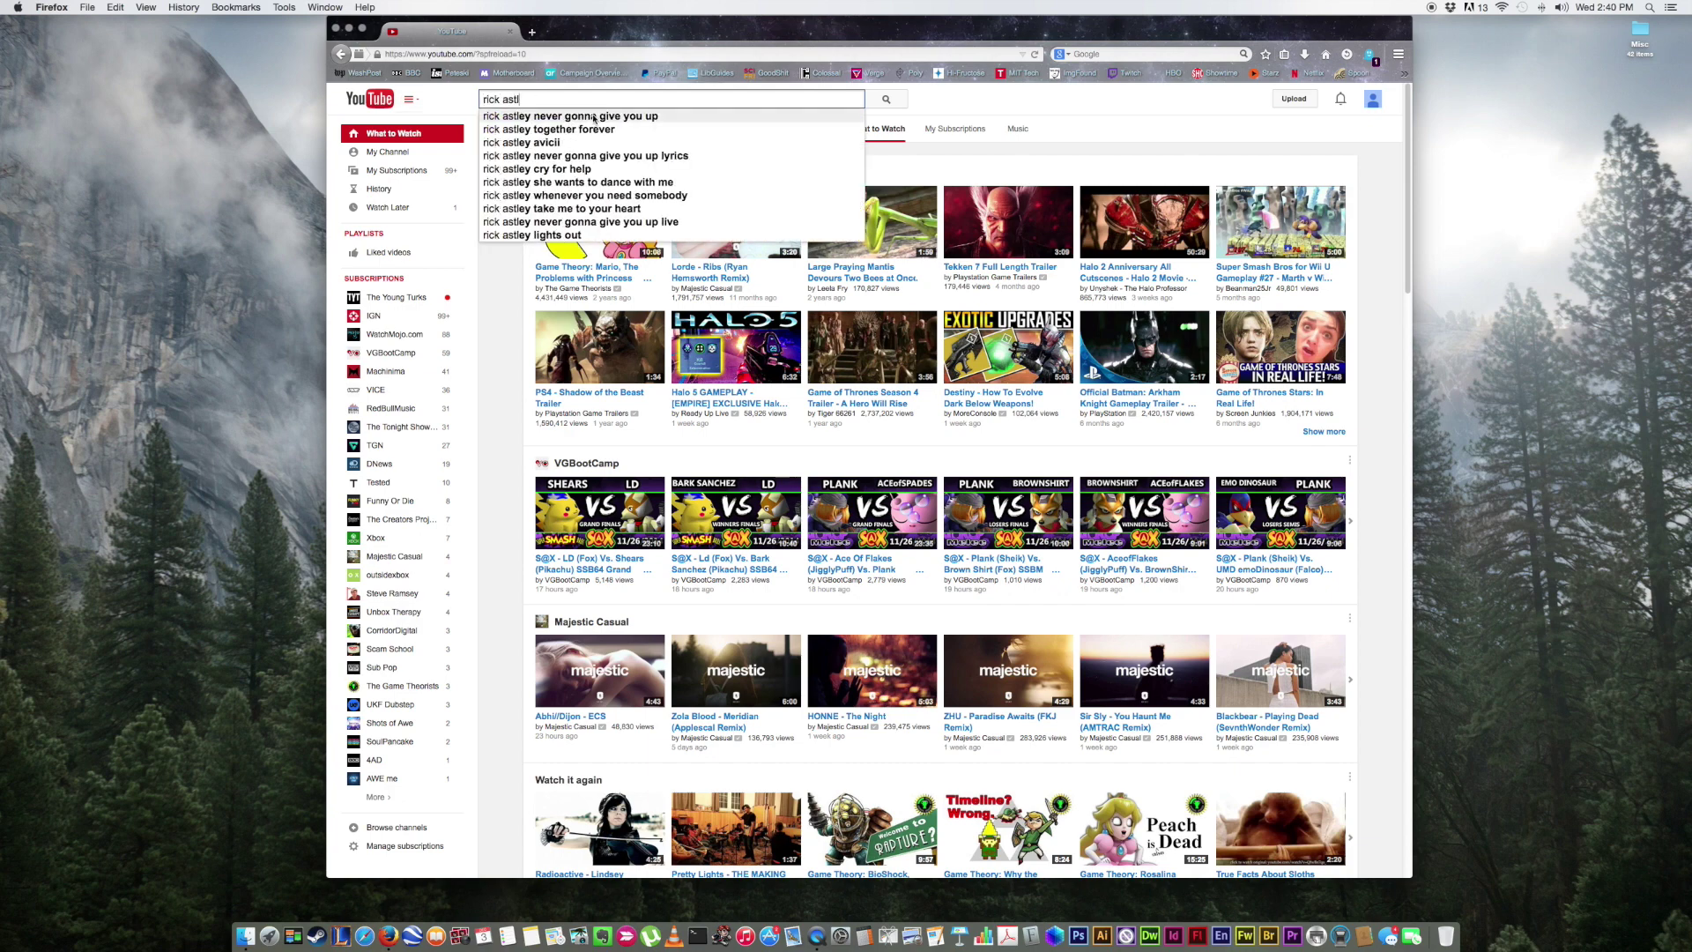
Search YouTube for 'rick astl' and open the Never Gonna Give You Up video
{"action": "left_click", "coordinate": [594, 116]}
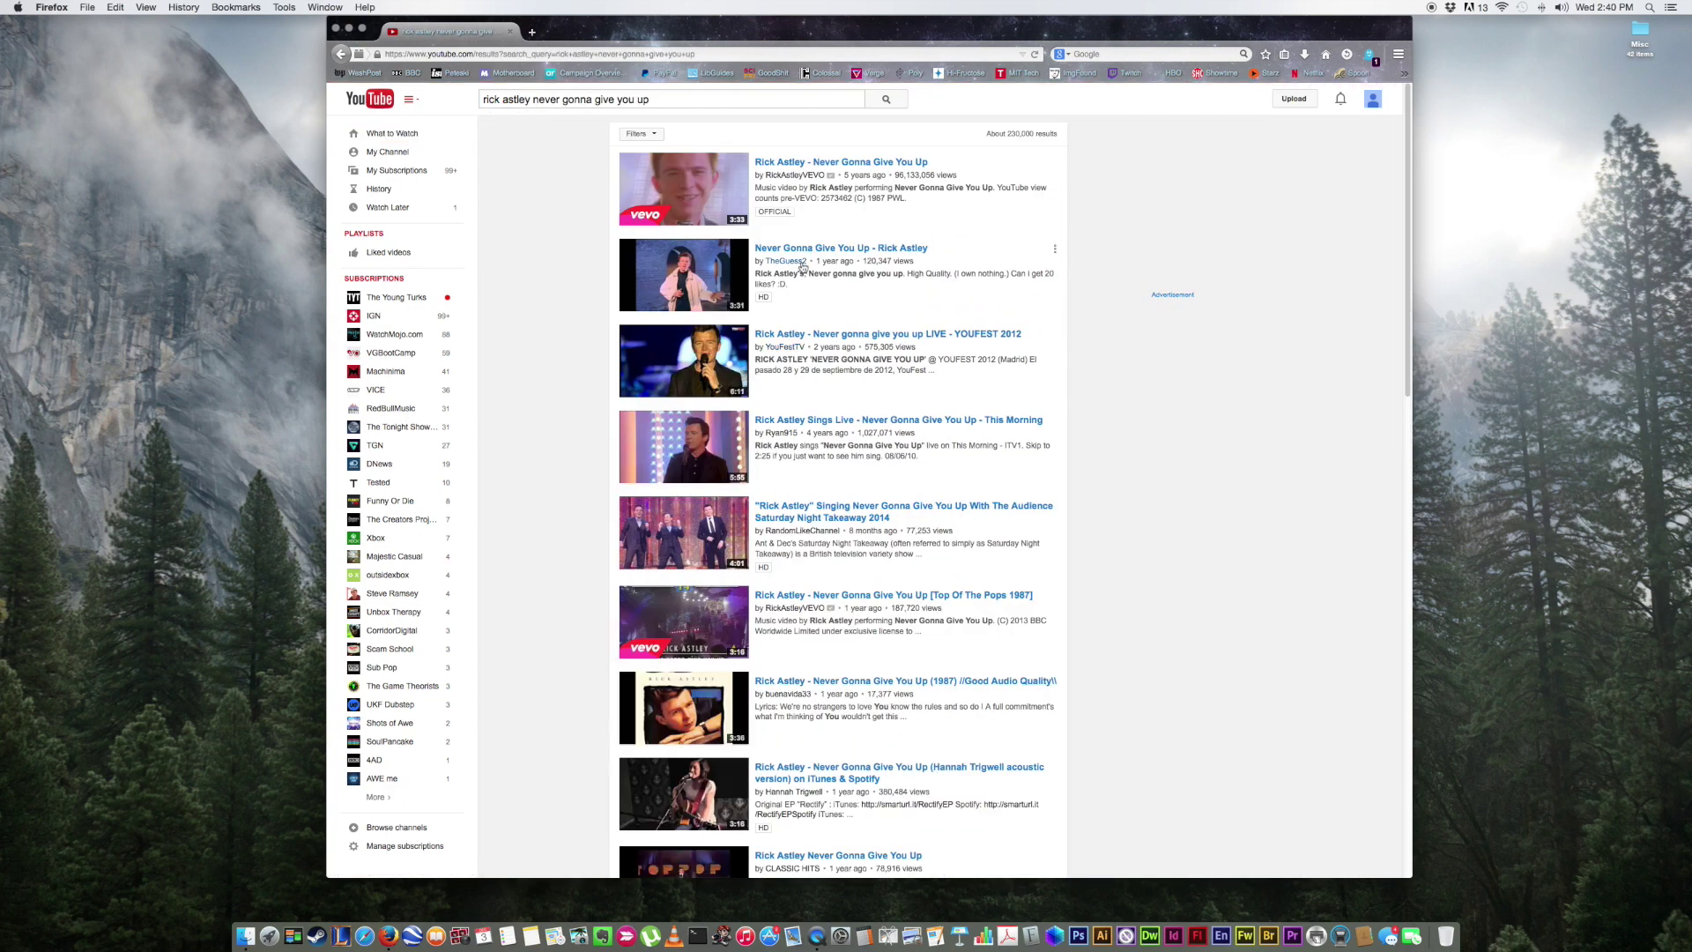
{"action": "left_click", "coordinate": [846, 155]}
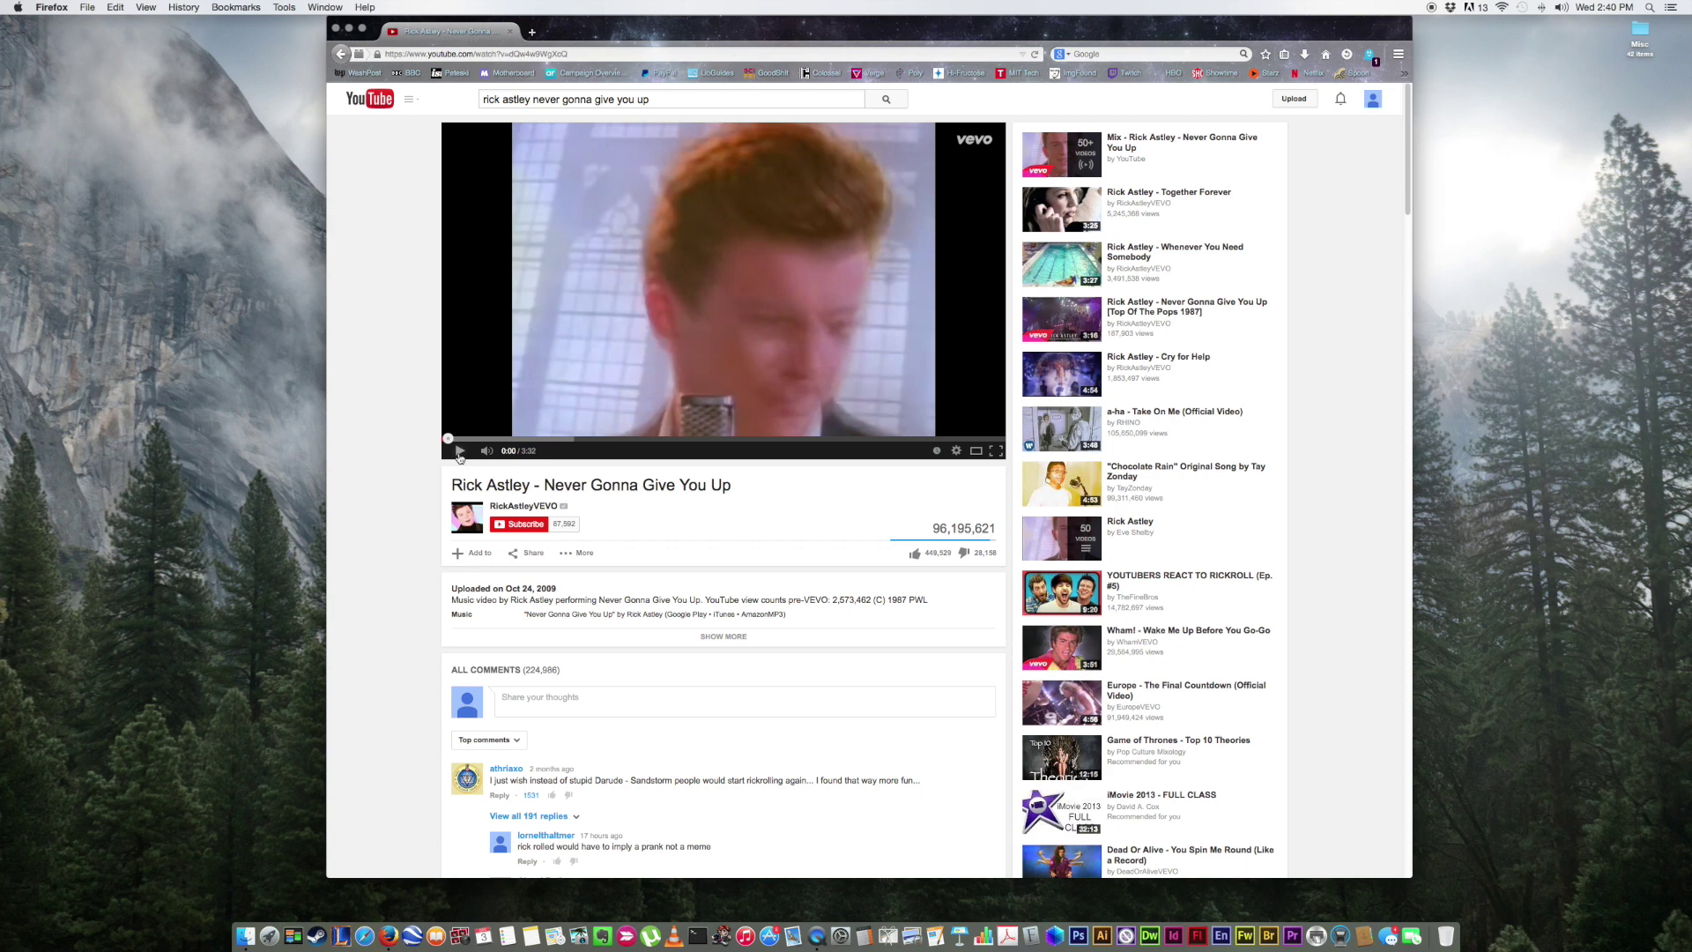
Copy the Never Gonna Give You Up watch-page address from Firefox's URL bar
{"action": "left_click", "coordinate": [635, 53]}
{"action": "right_click", "coordinate": [585, 56]}
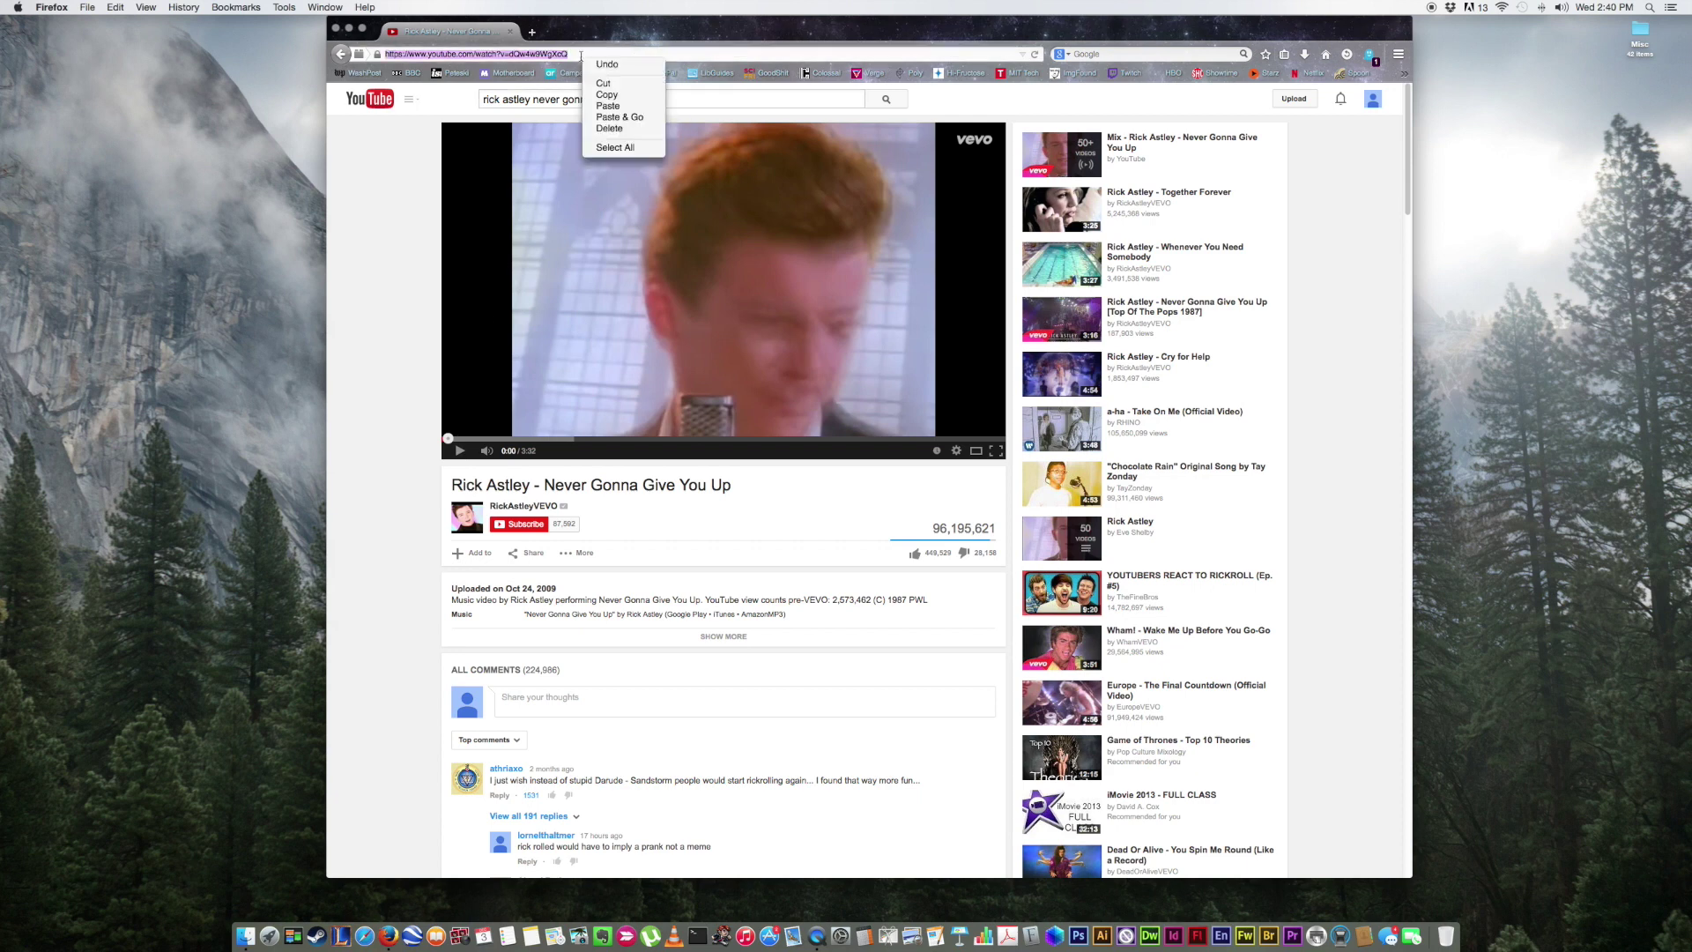
{"action": "left_click", "coordinate": [624, 96]}
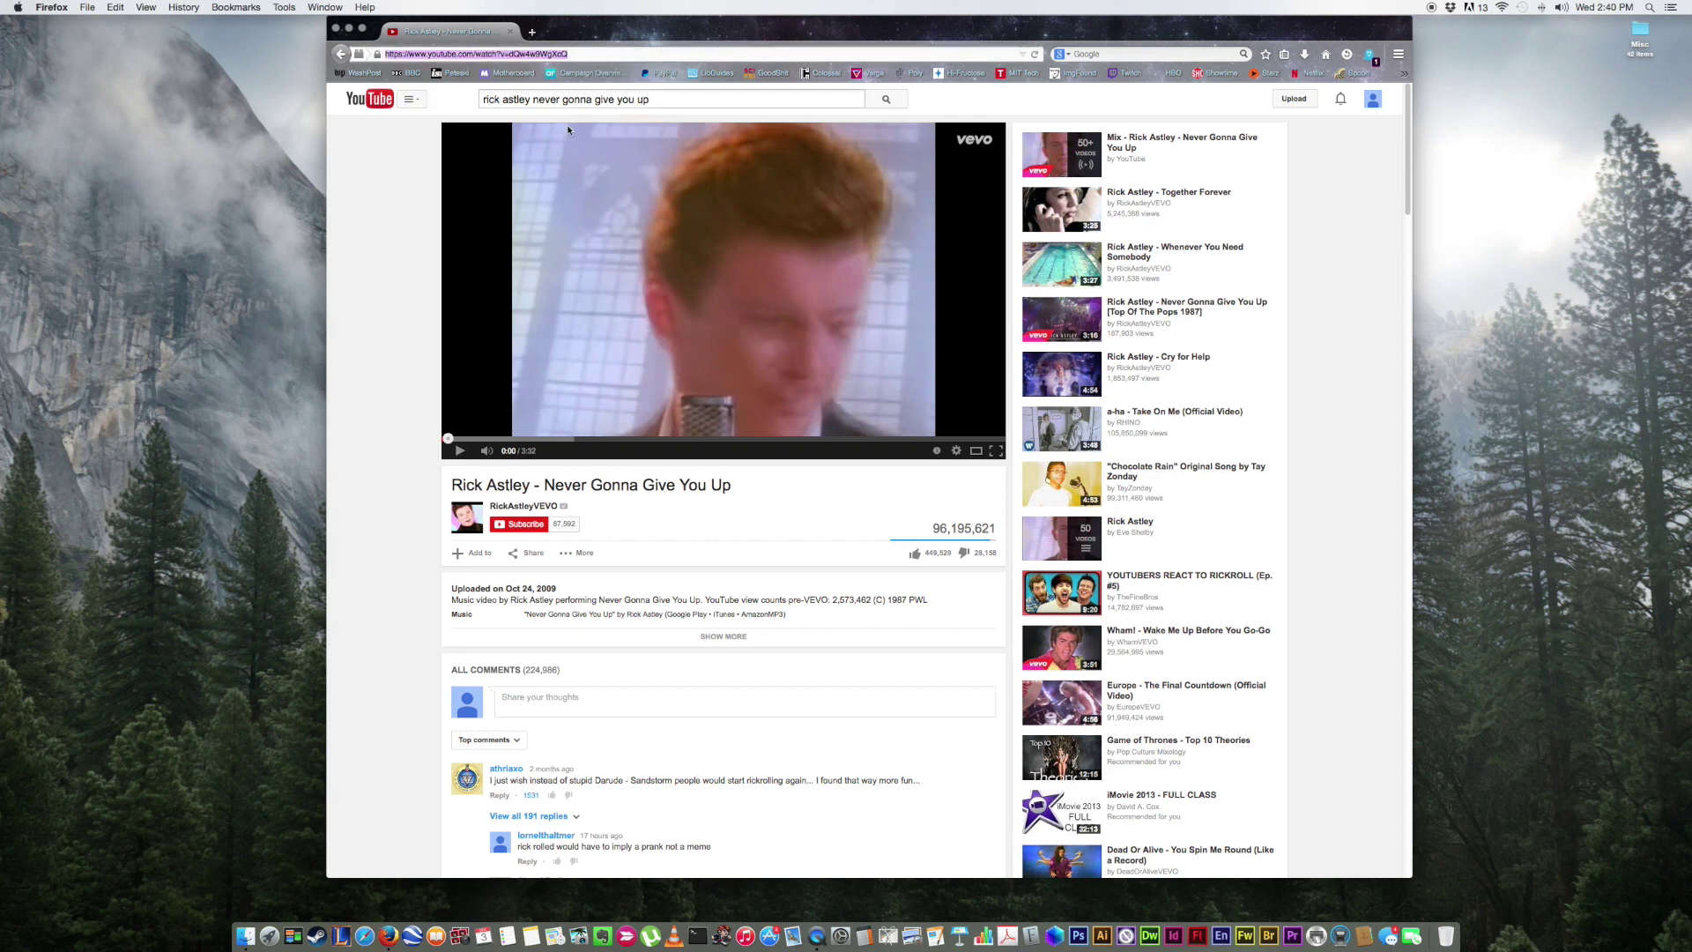
{"action": "left_click", "coordinate": [395, 222]}
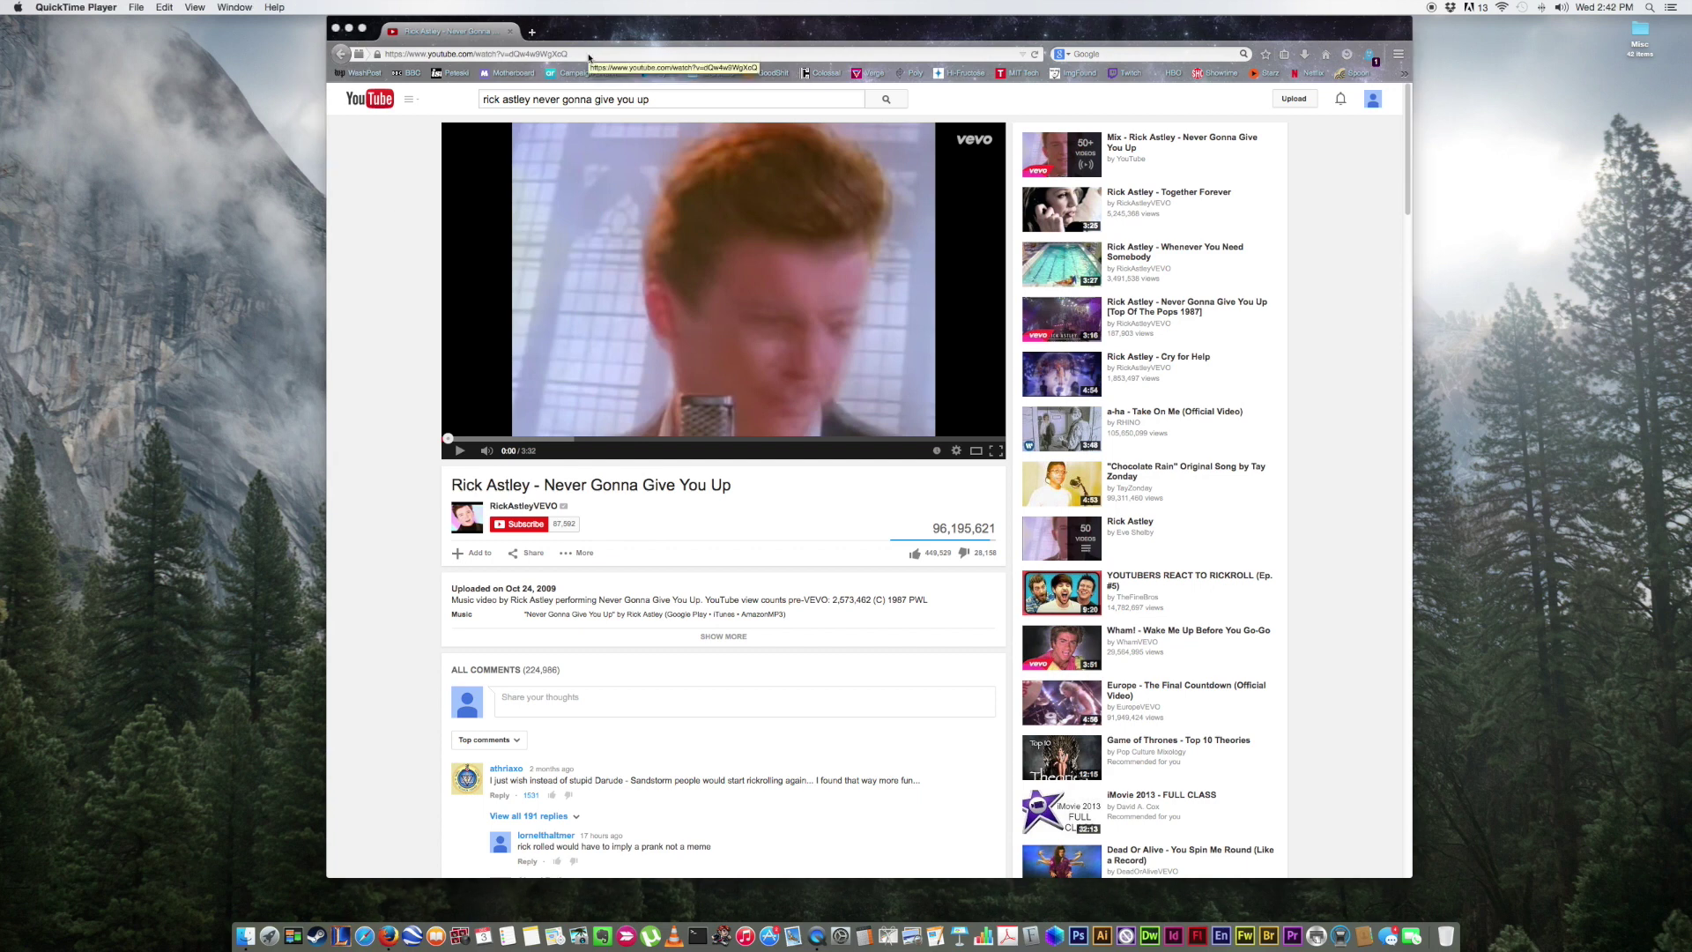
{"action": "left_click", "coordinate": [588, 56]}
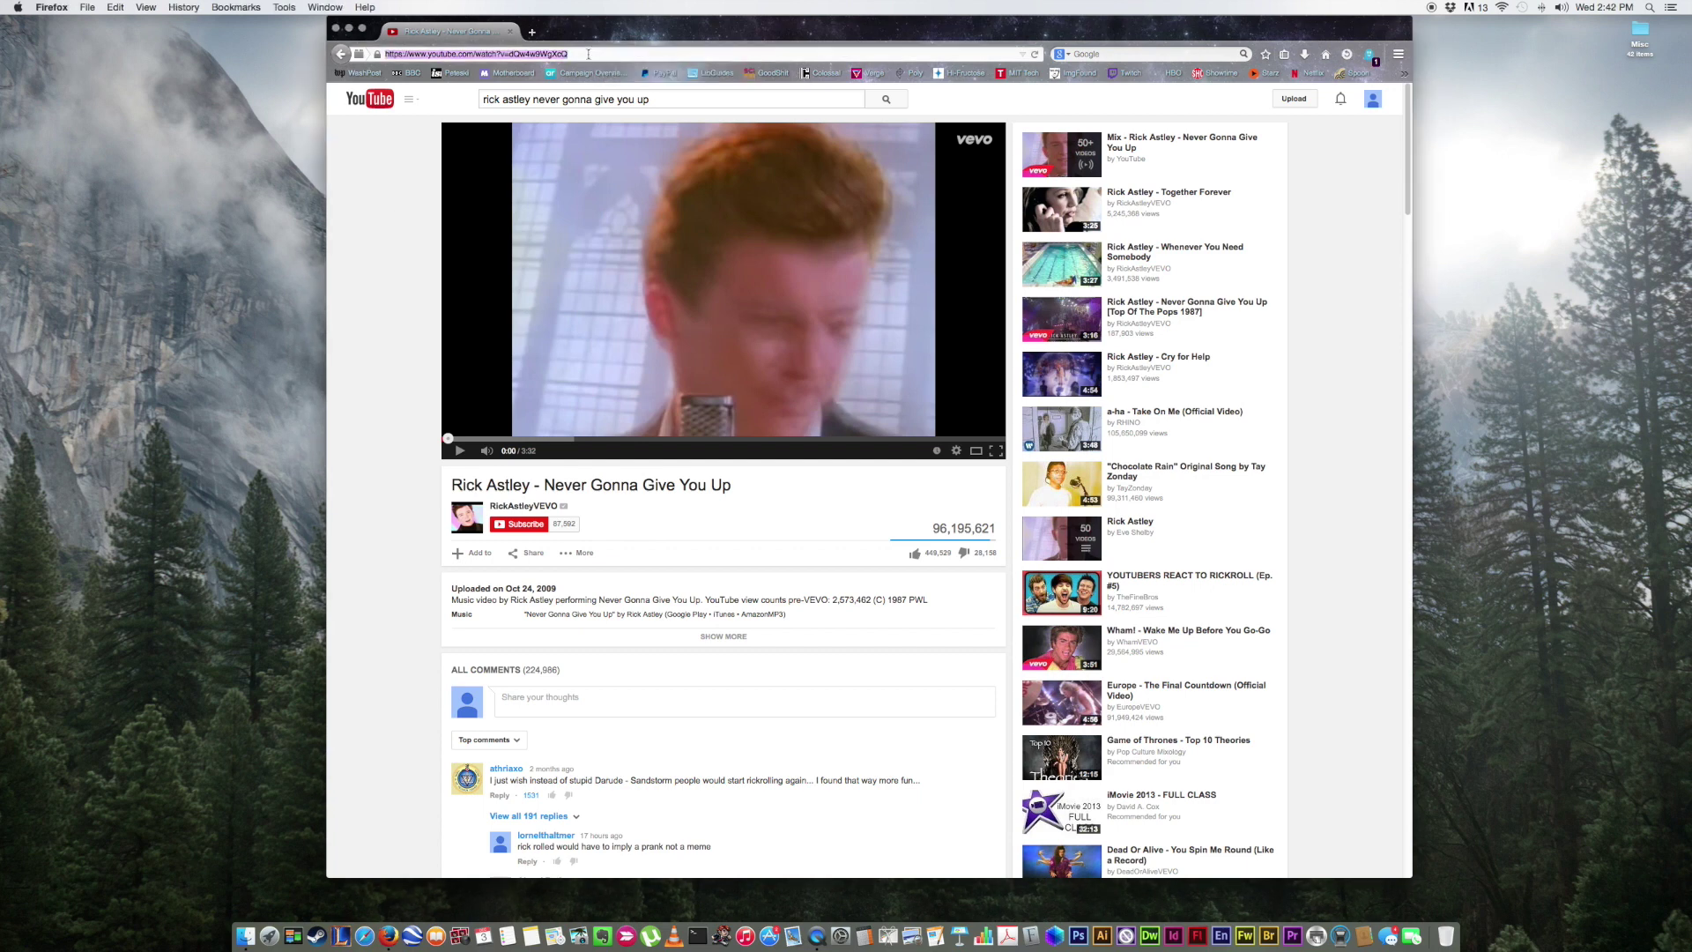
{"action": "type", "text": "www."}
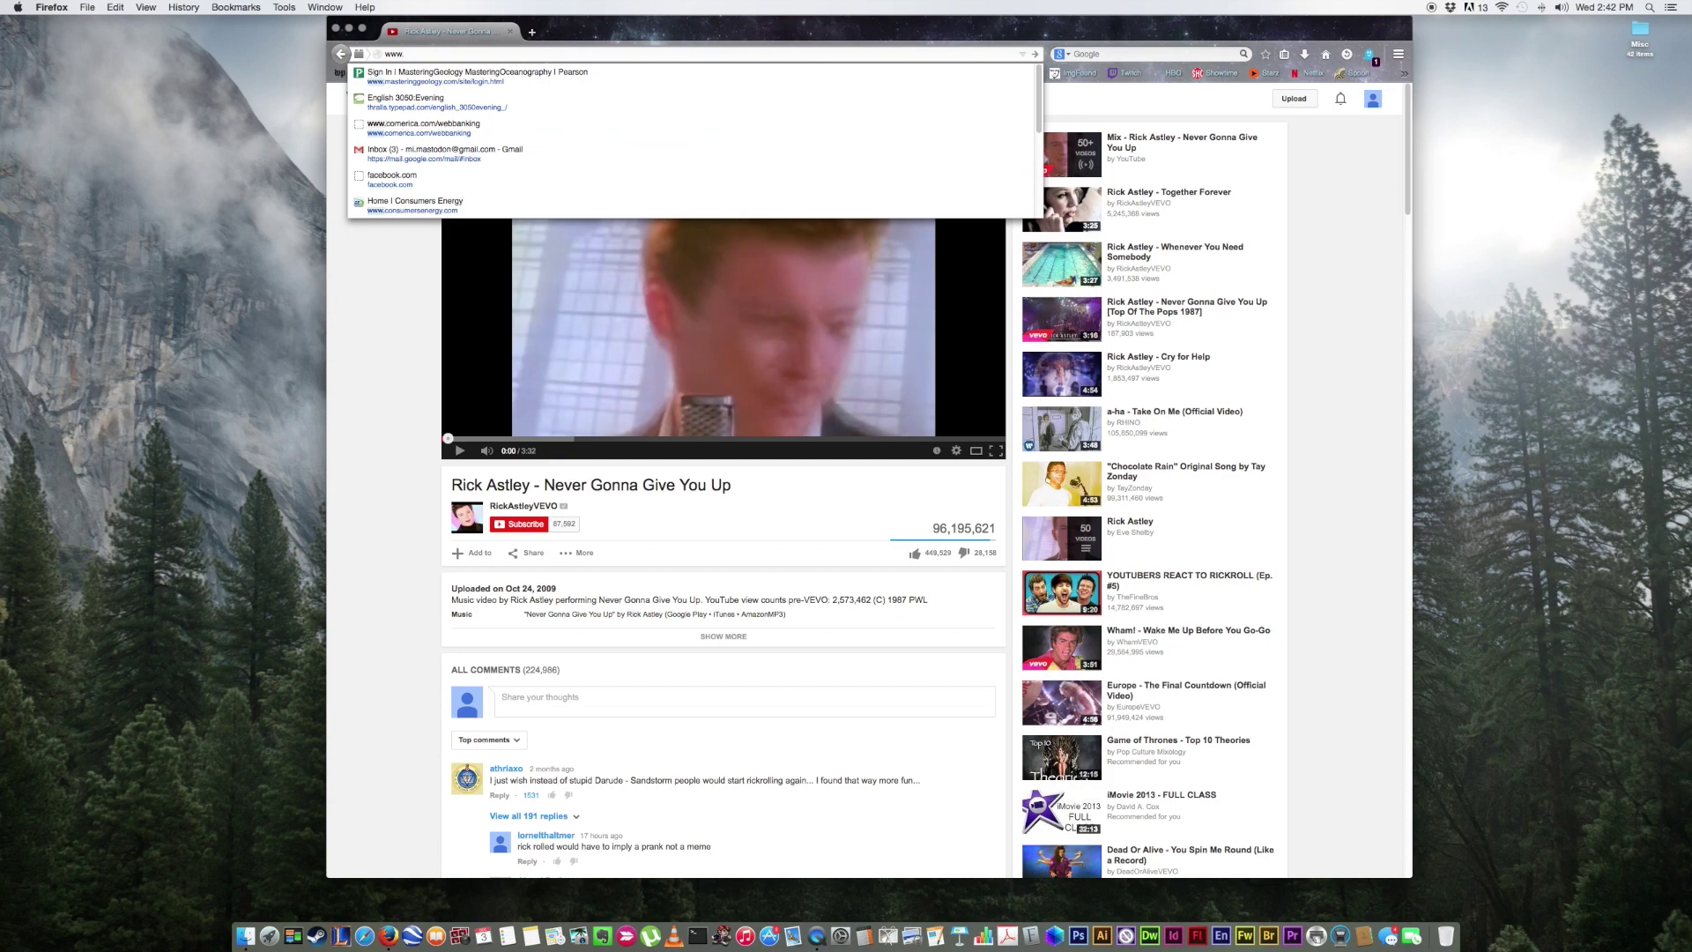
{"action": "type", "text": "vidtomp3.c"}
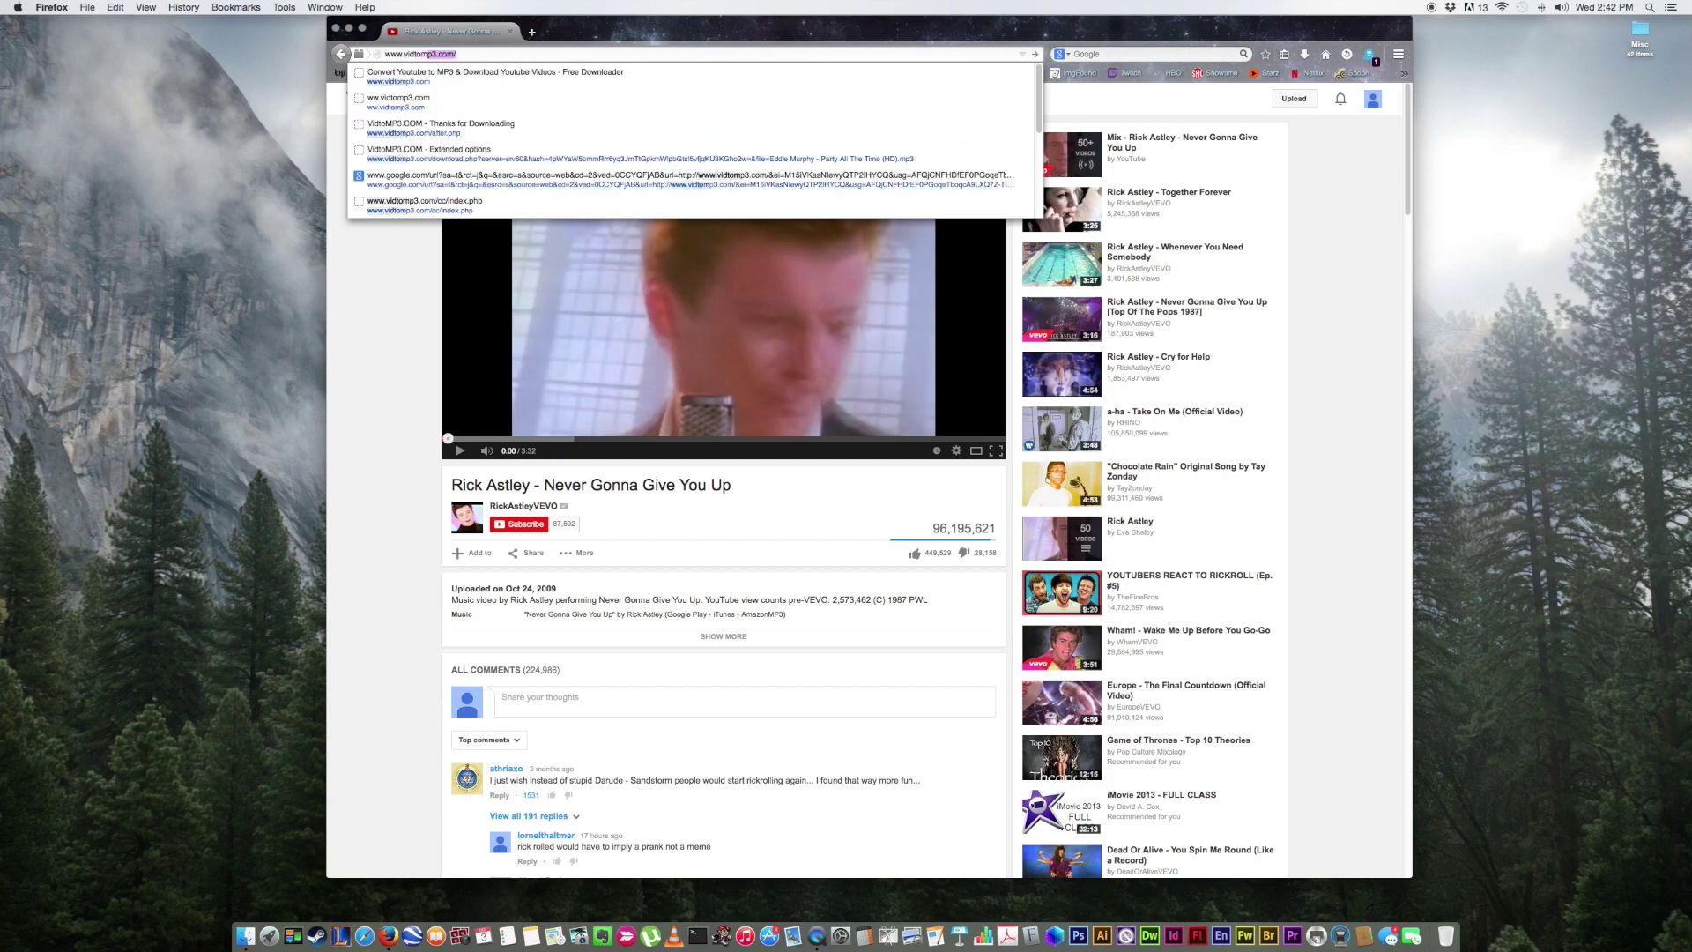
{"action": "type", "text": "om/"}
{"action": "key", "text": "Return"}
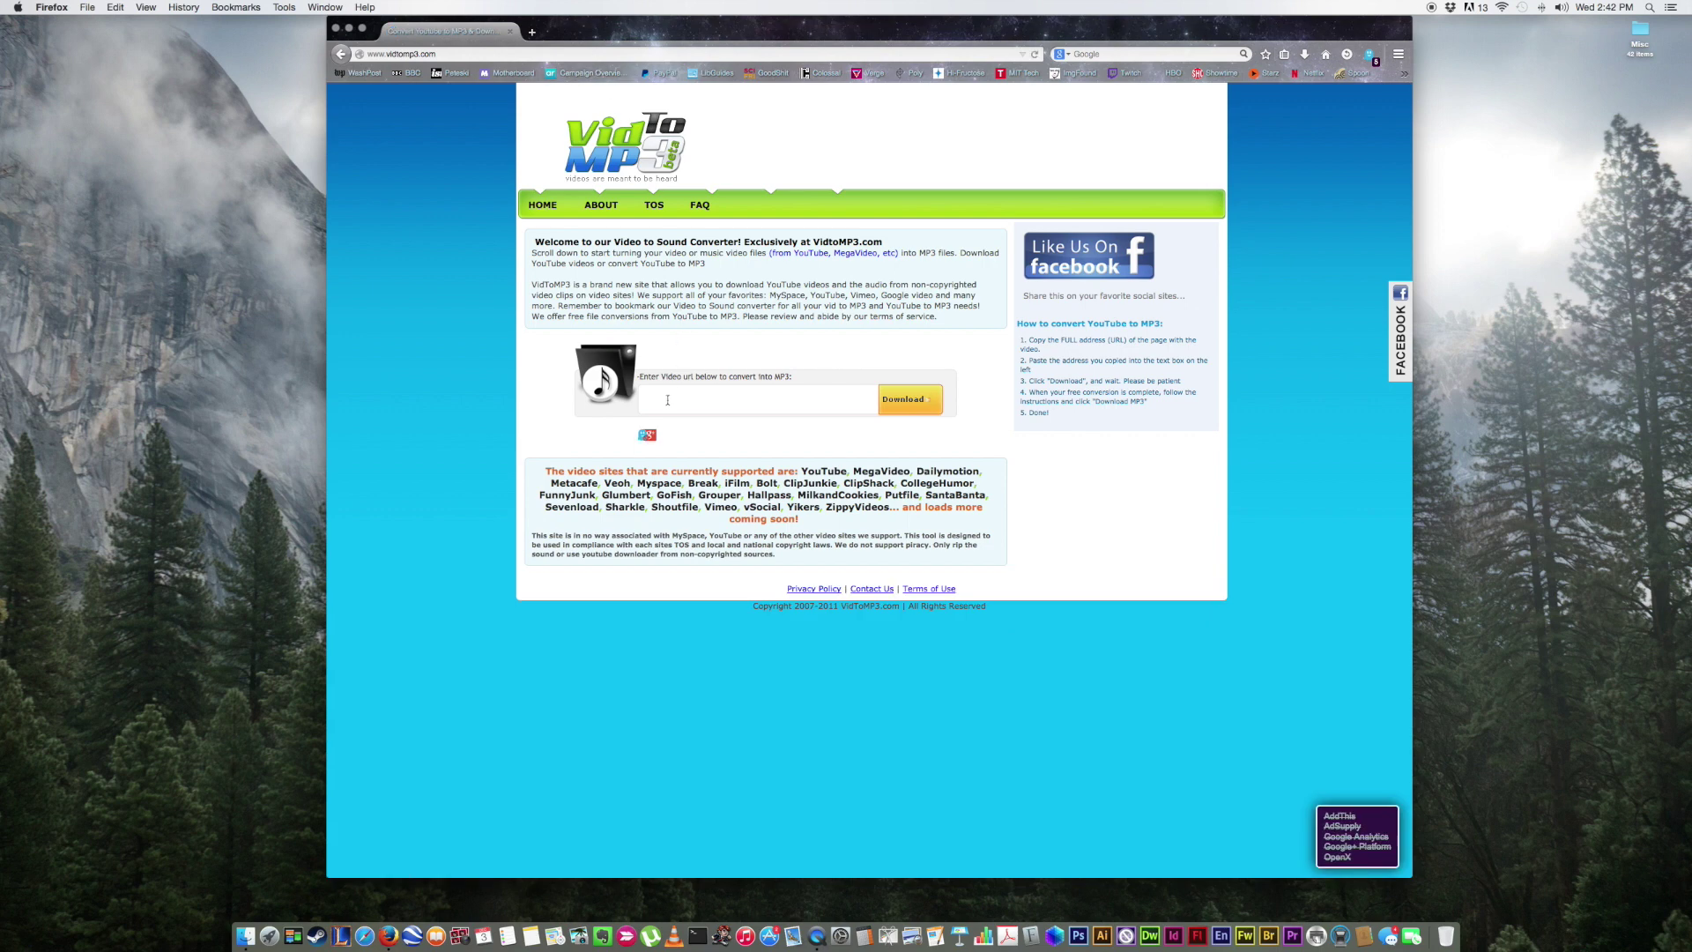
Paste the Rick Astley YouTube link into VidToMP3 and start the MP3 conversion
{"action": "right_click", "coordinate": [668, 399]}
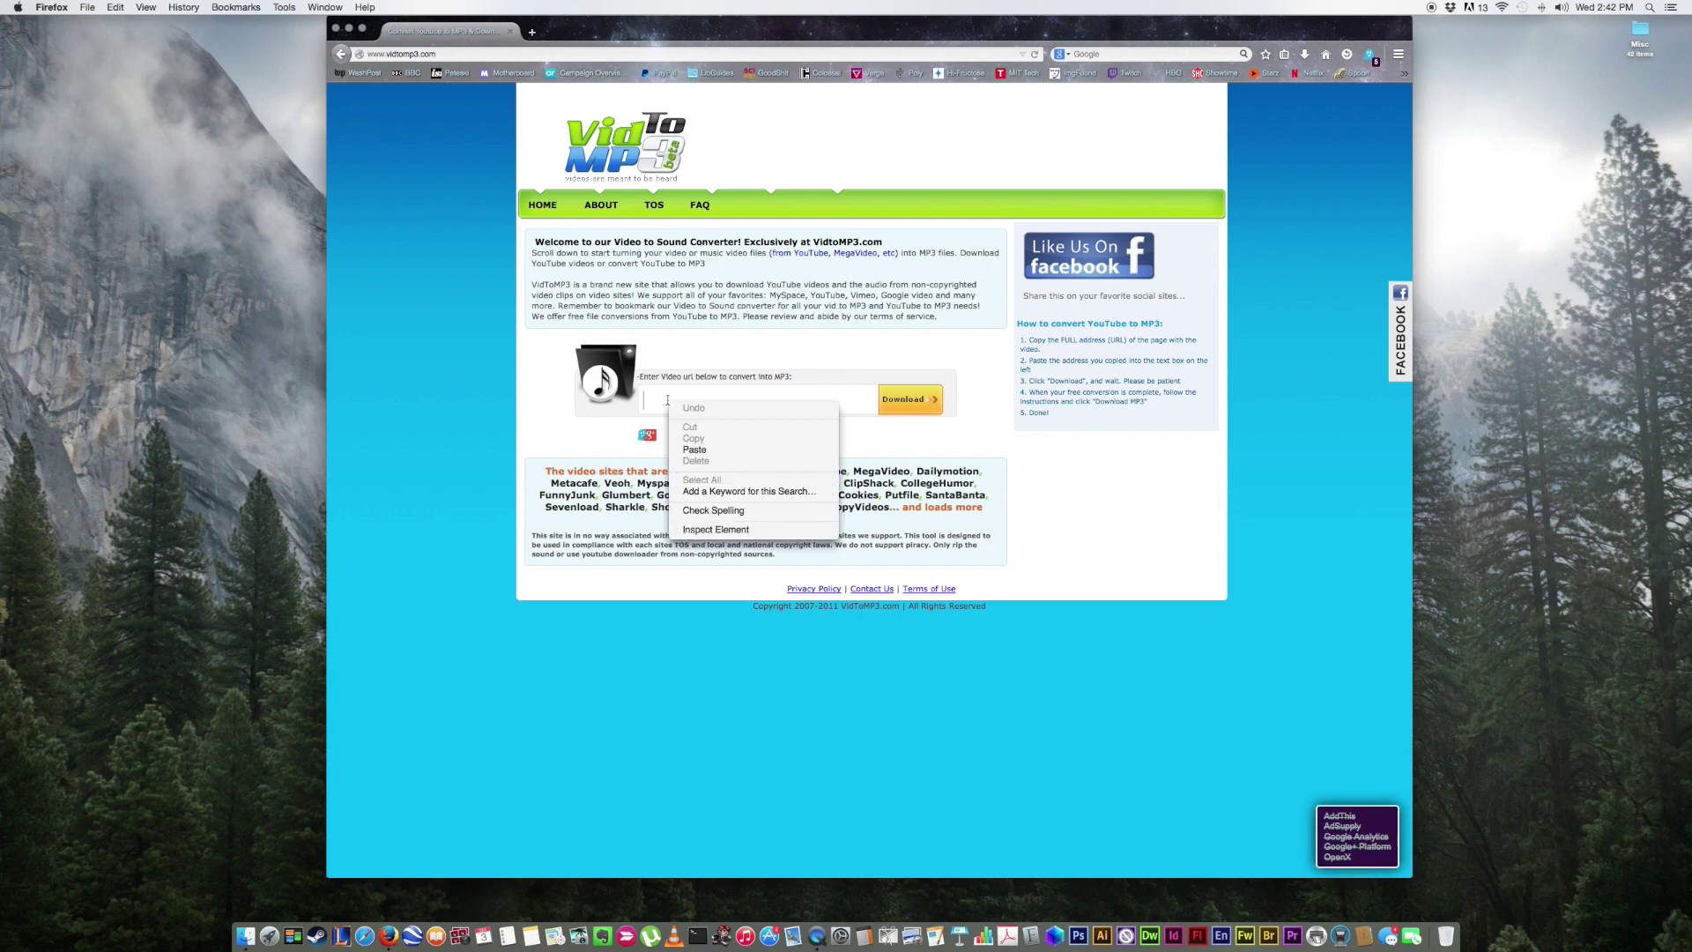
{"action": "left_click", "coordinate": [706, 450]}
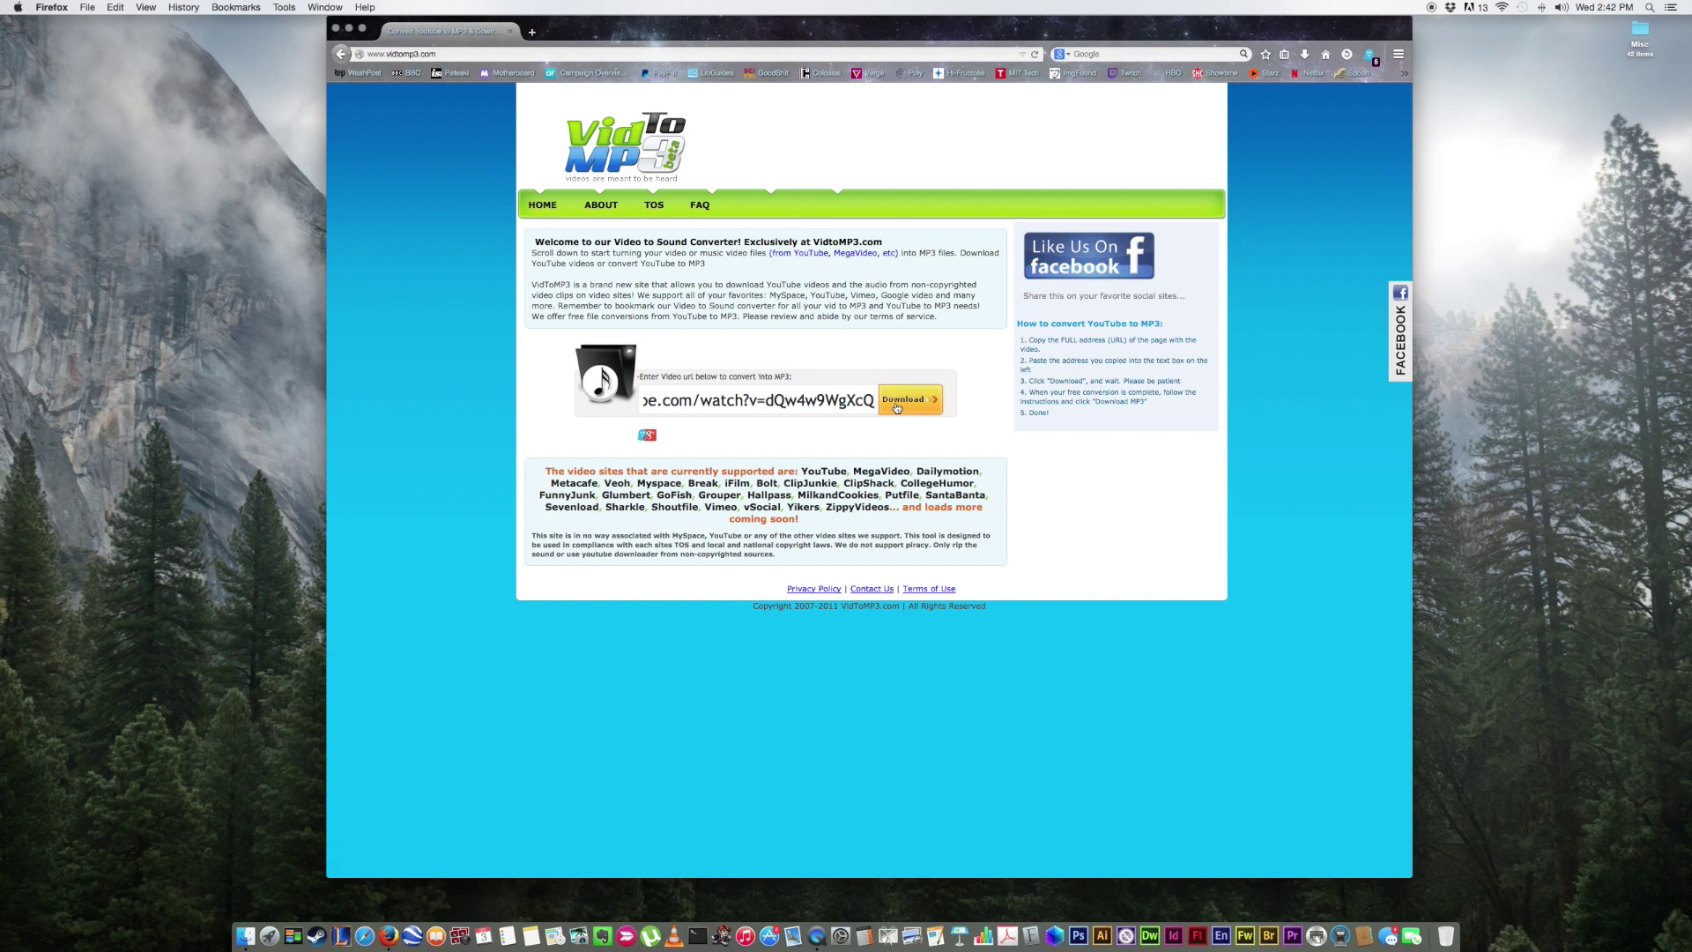
{"action": "left_click", "coordinate": [896, 406]}
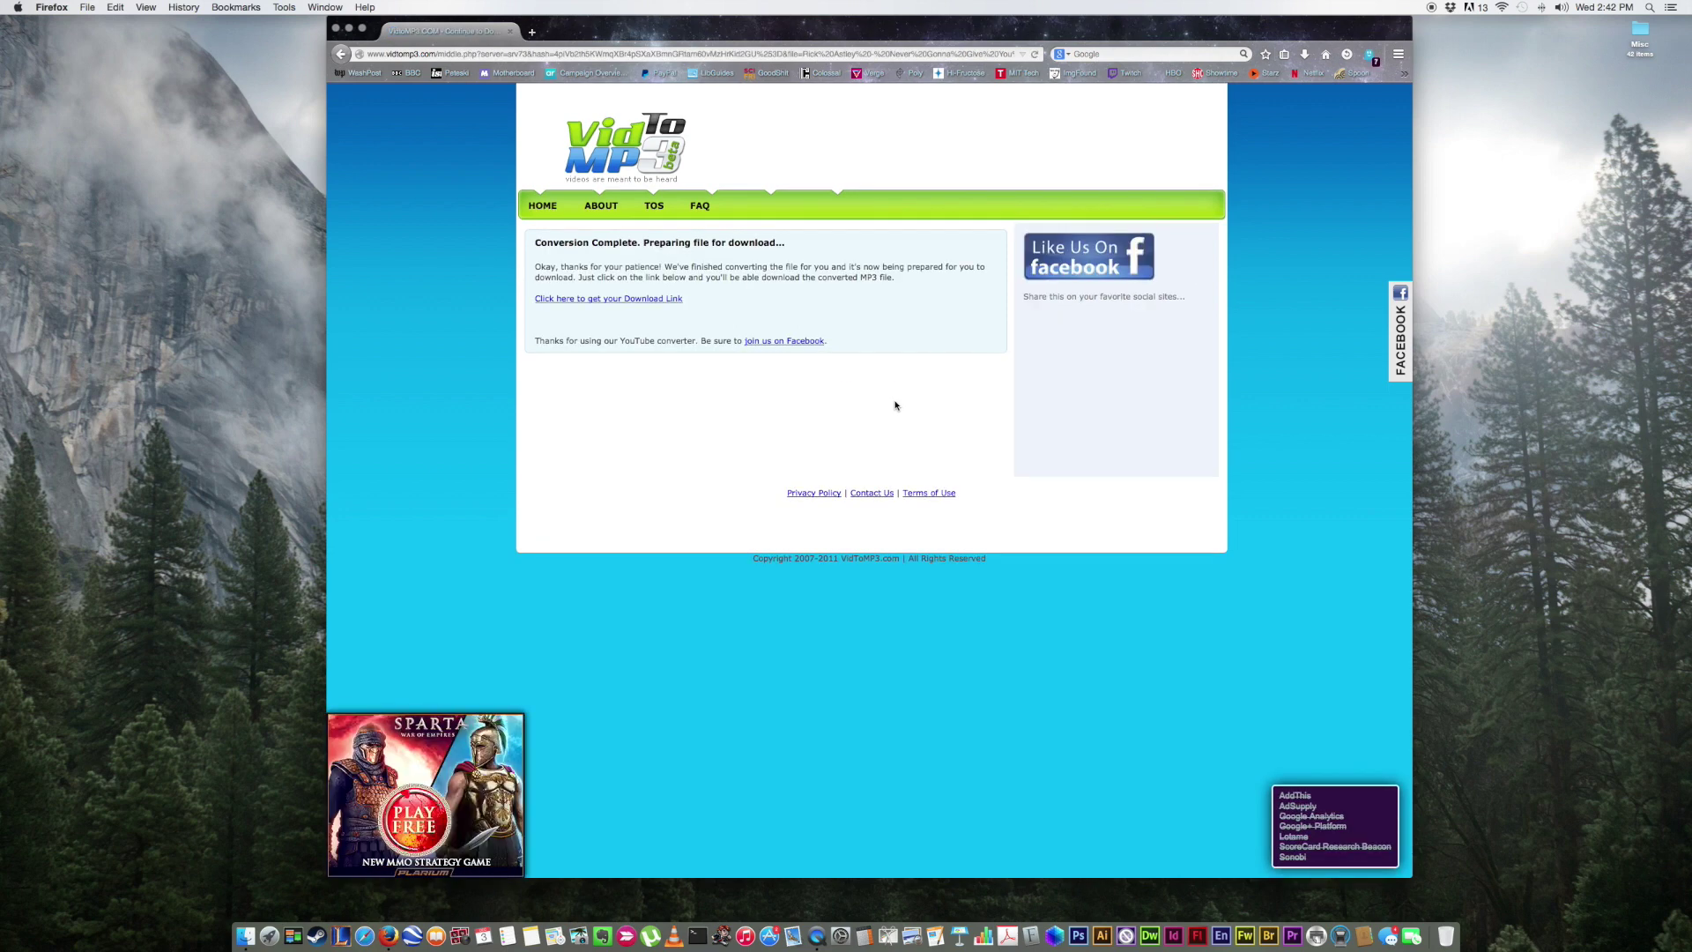
Get the download link and download the 5.9 MB Rick Astley MP3
{"action": "left_click", "coordinate": [650, 303]}
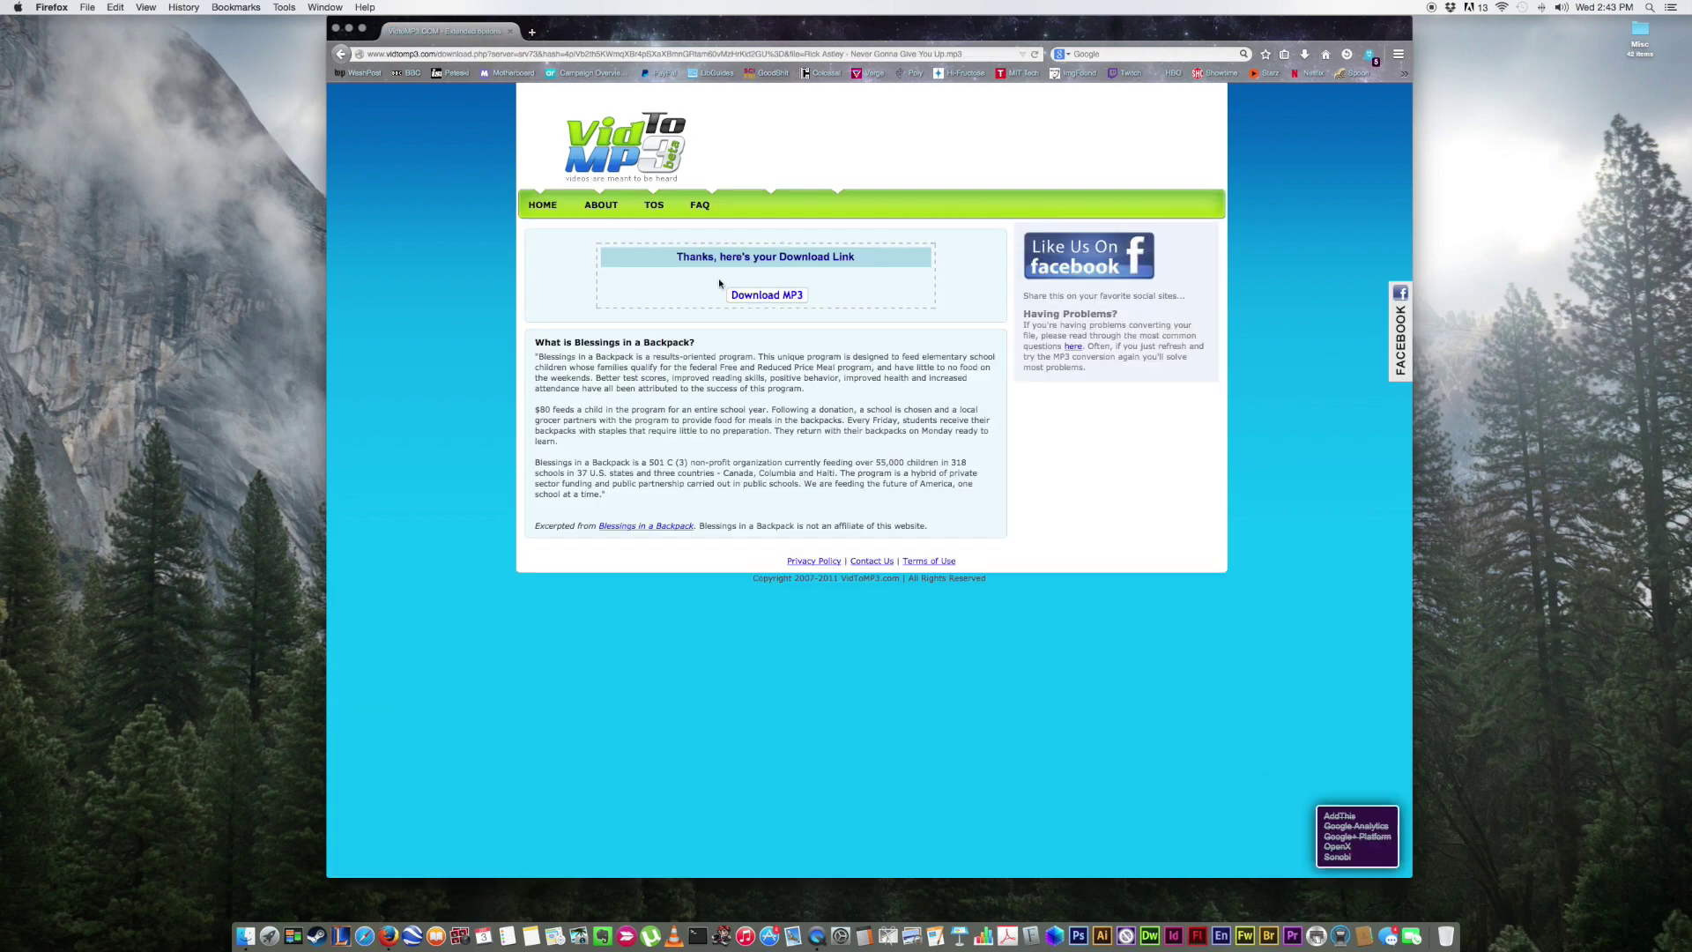
{"action": "left_click", "coordinate": [769, 297]}
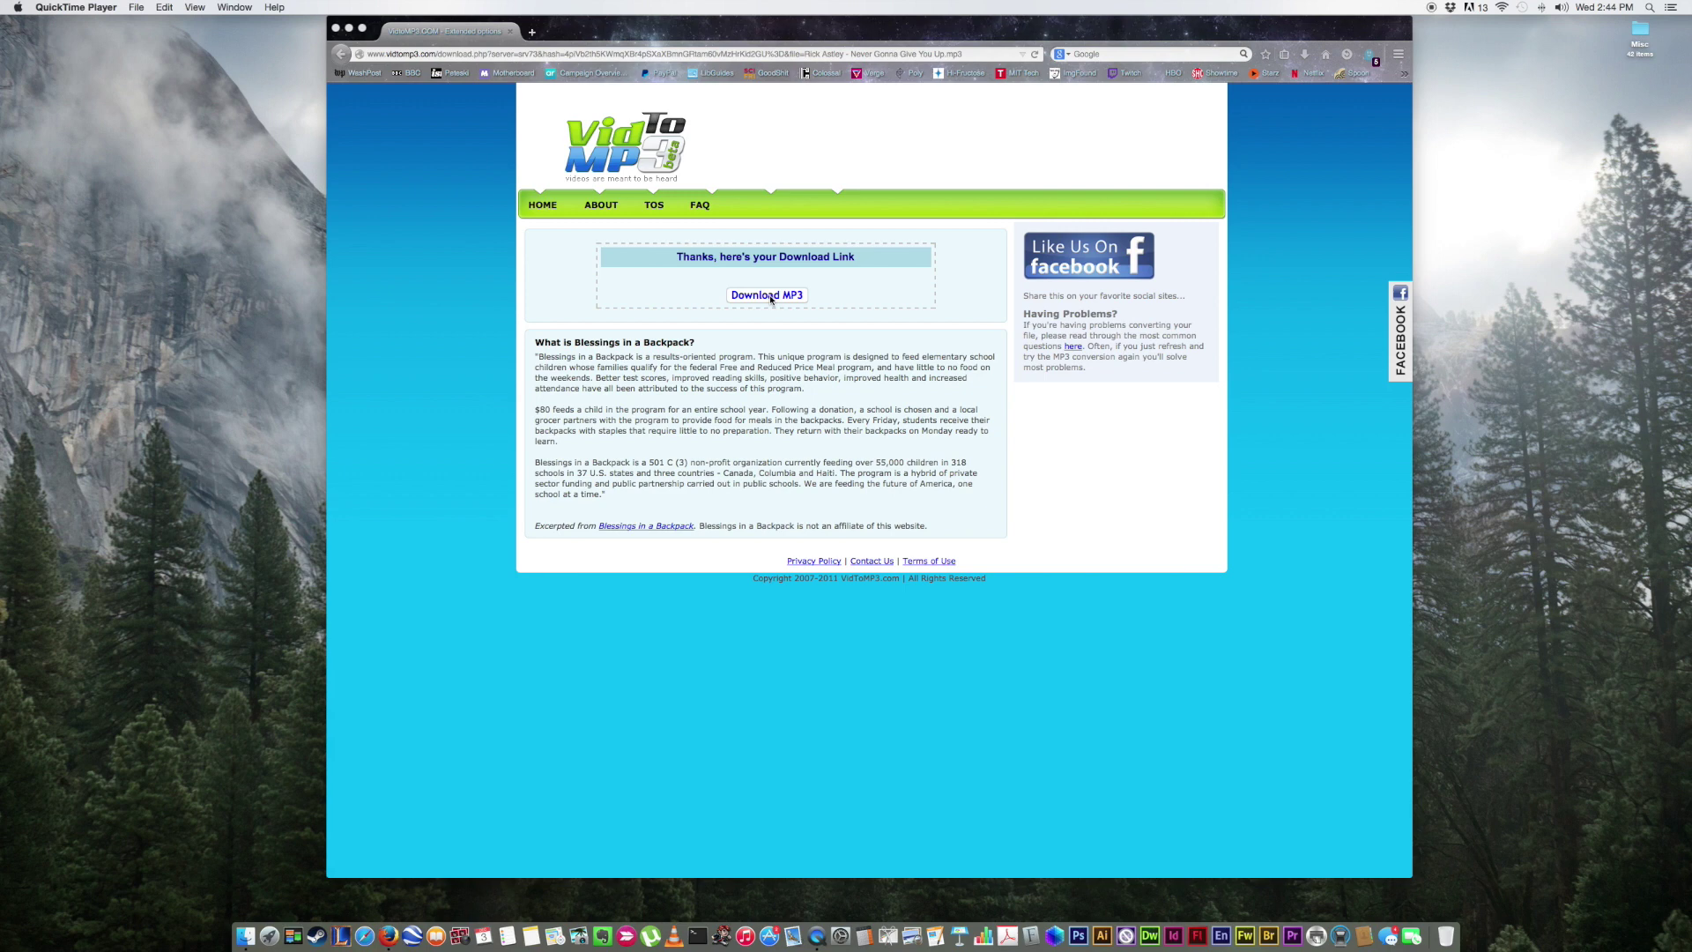
{"action": "left_click", "coordinate": [771, 296]}
{"action": "left_click", "coordinate": [771, 298]}
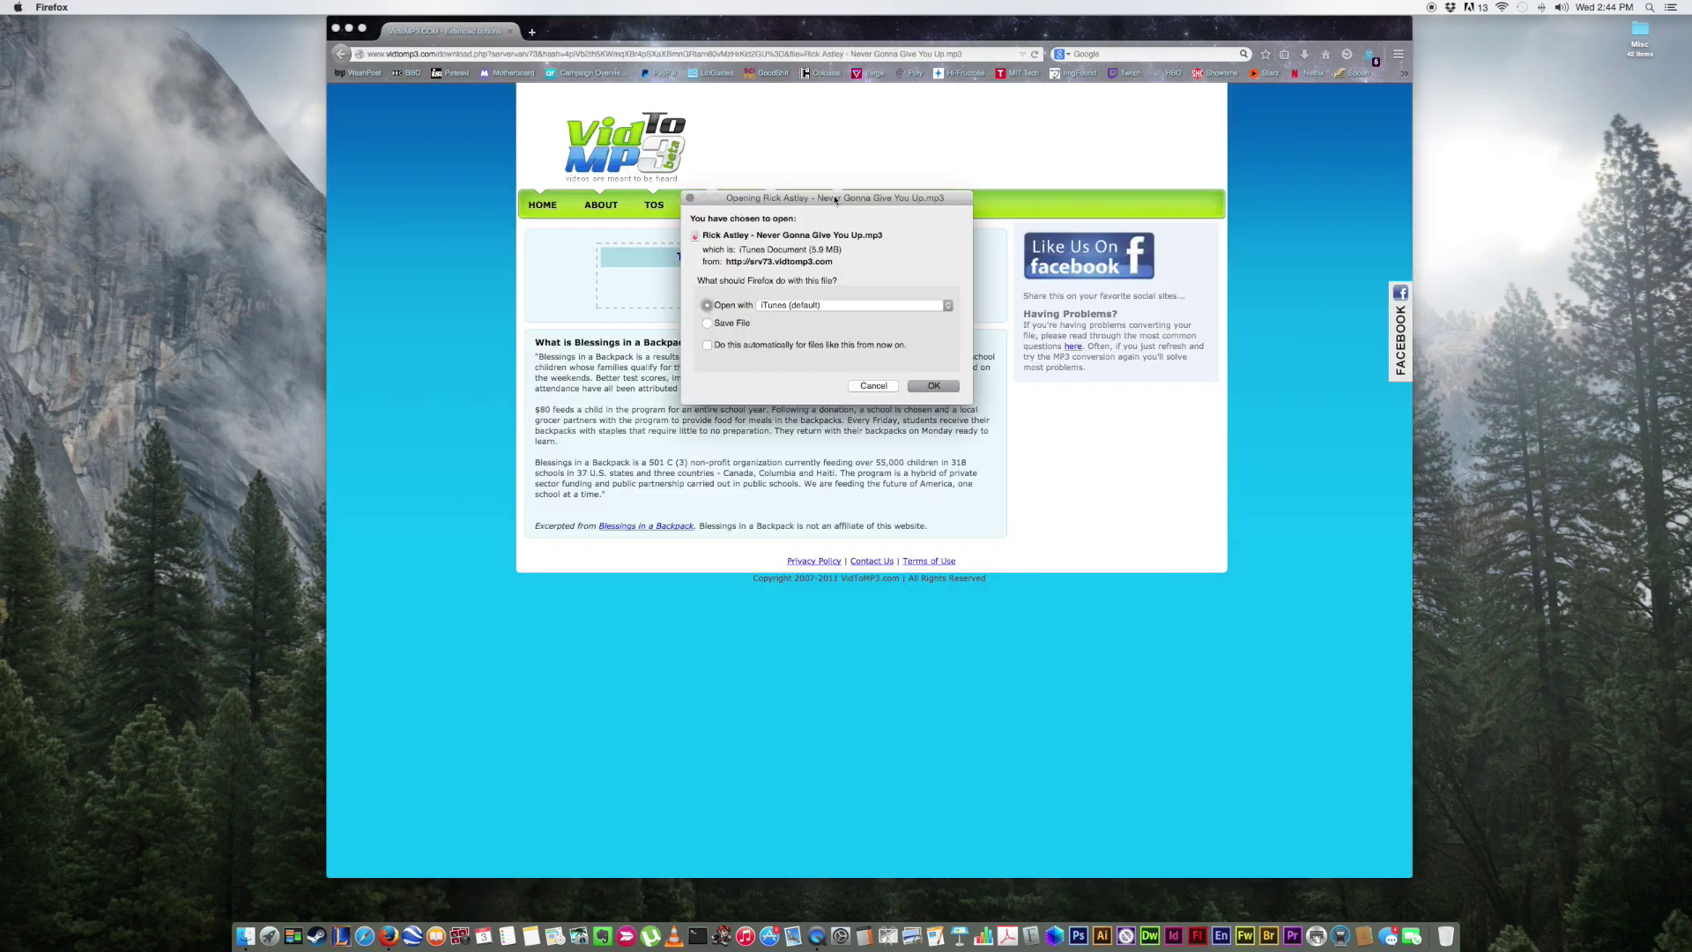
Keep iTunes as the app for the Rick Astley MP3 and confirm with OK
{"action": "left_click_drag", "start_coordinate": [836, 198], "coordinate": [1393, 185]}
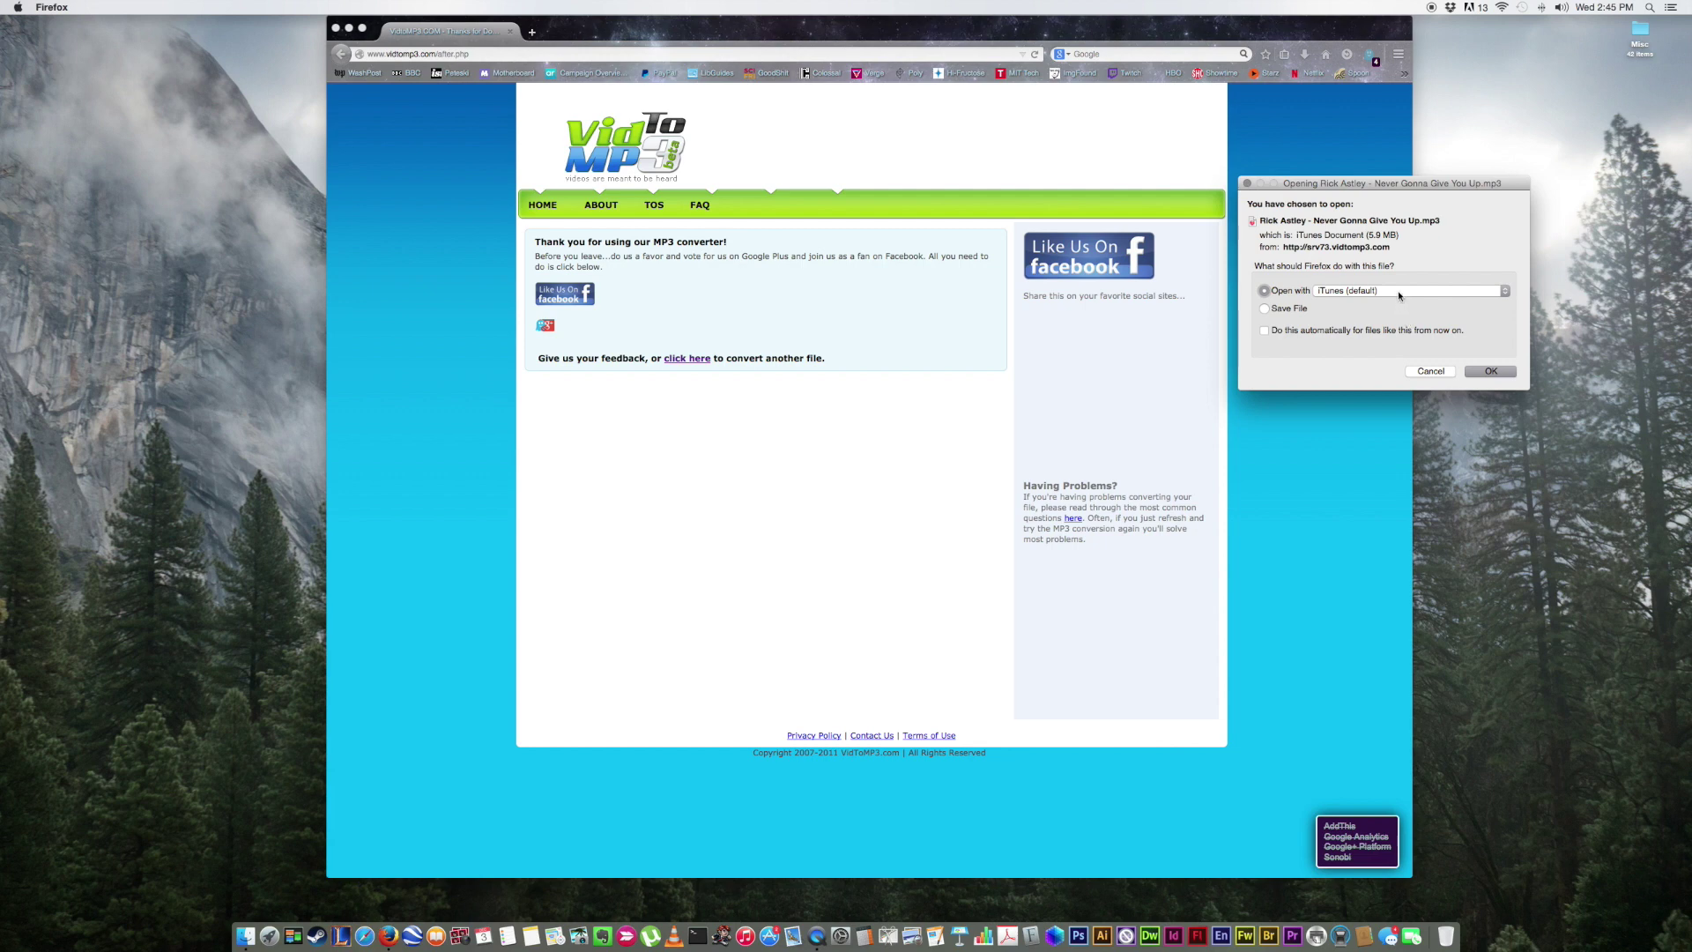
{"action": "left_click", "coordinate": [1400, 294]}
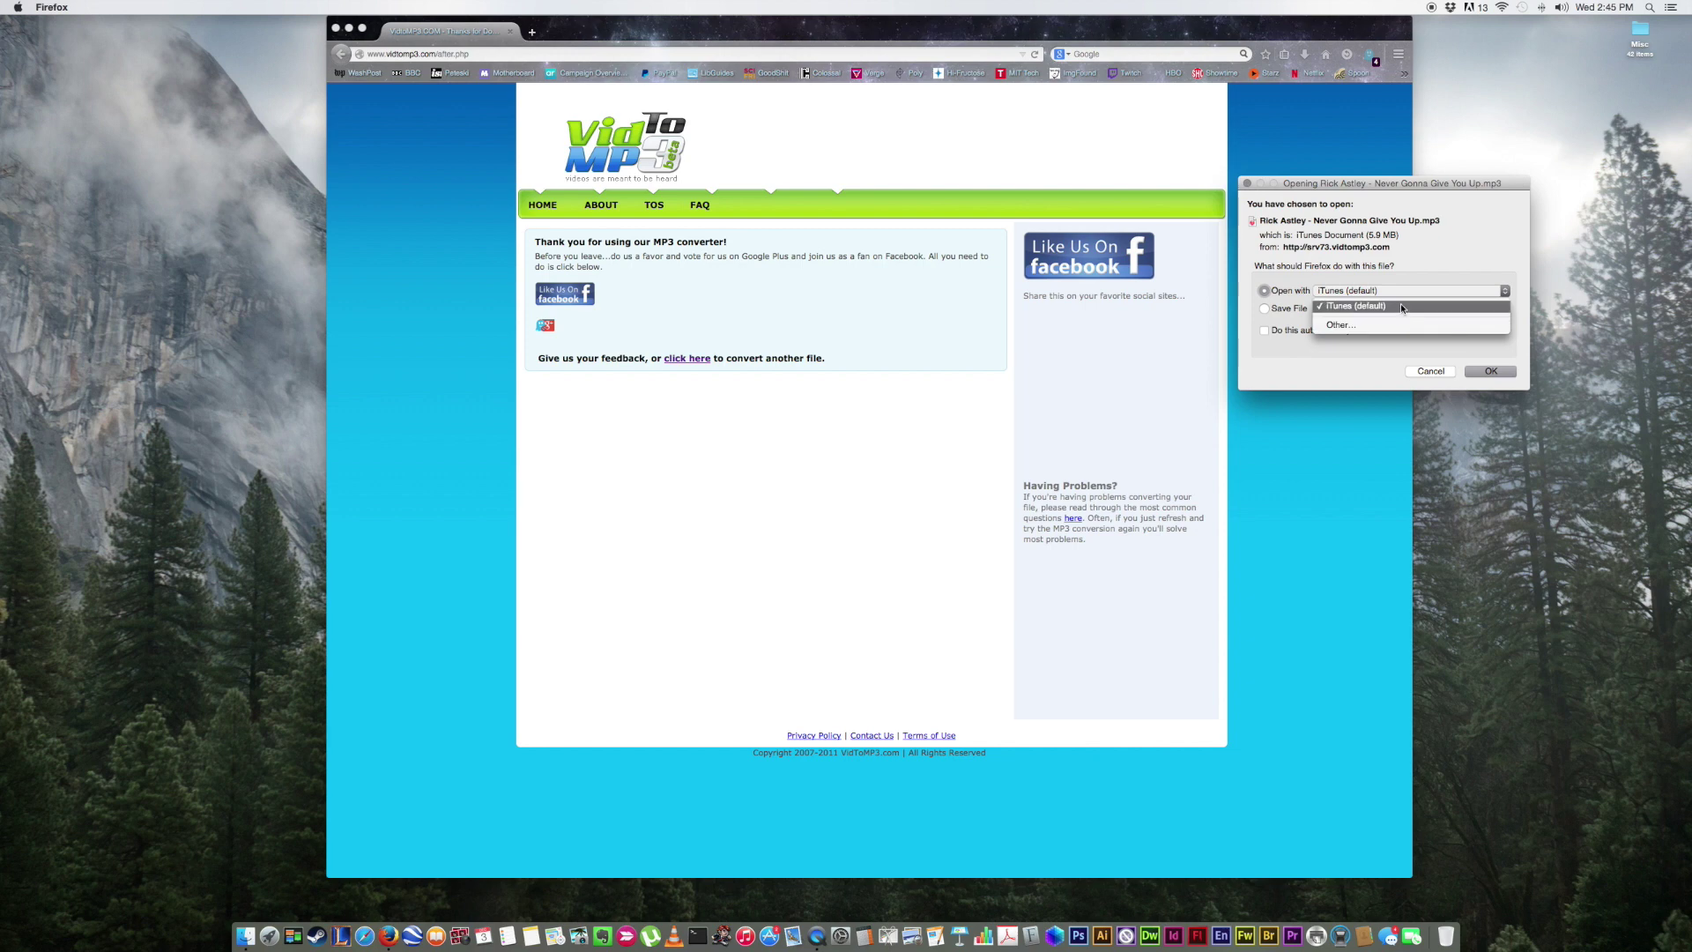
{"action": "left_click", "coordinate": [1423, 265]}
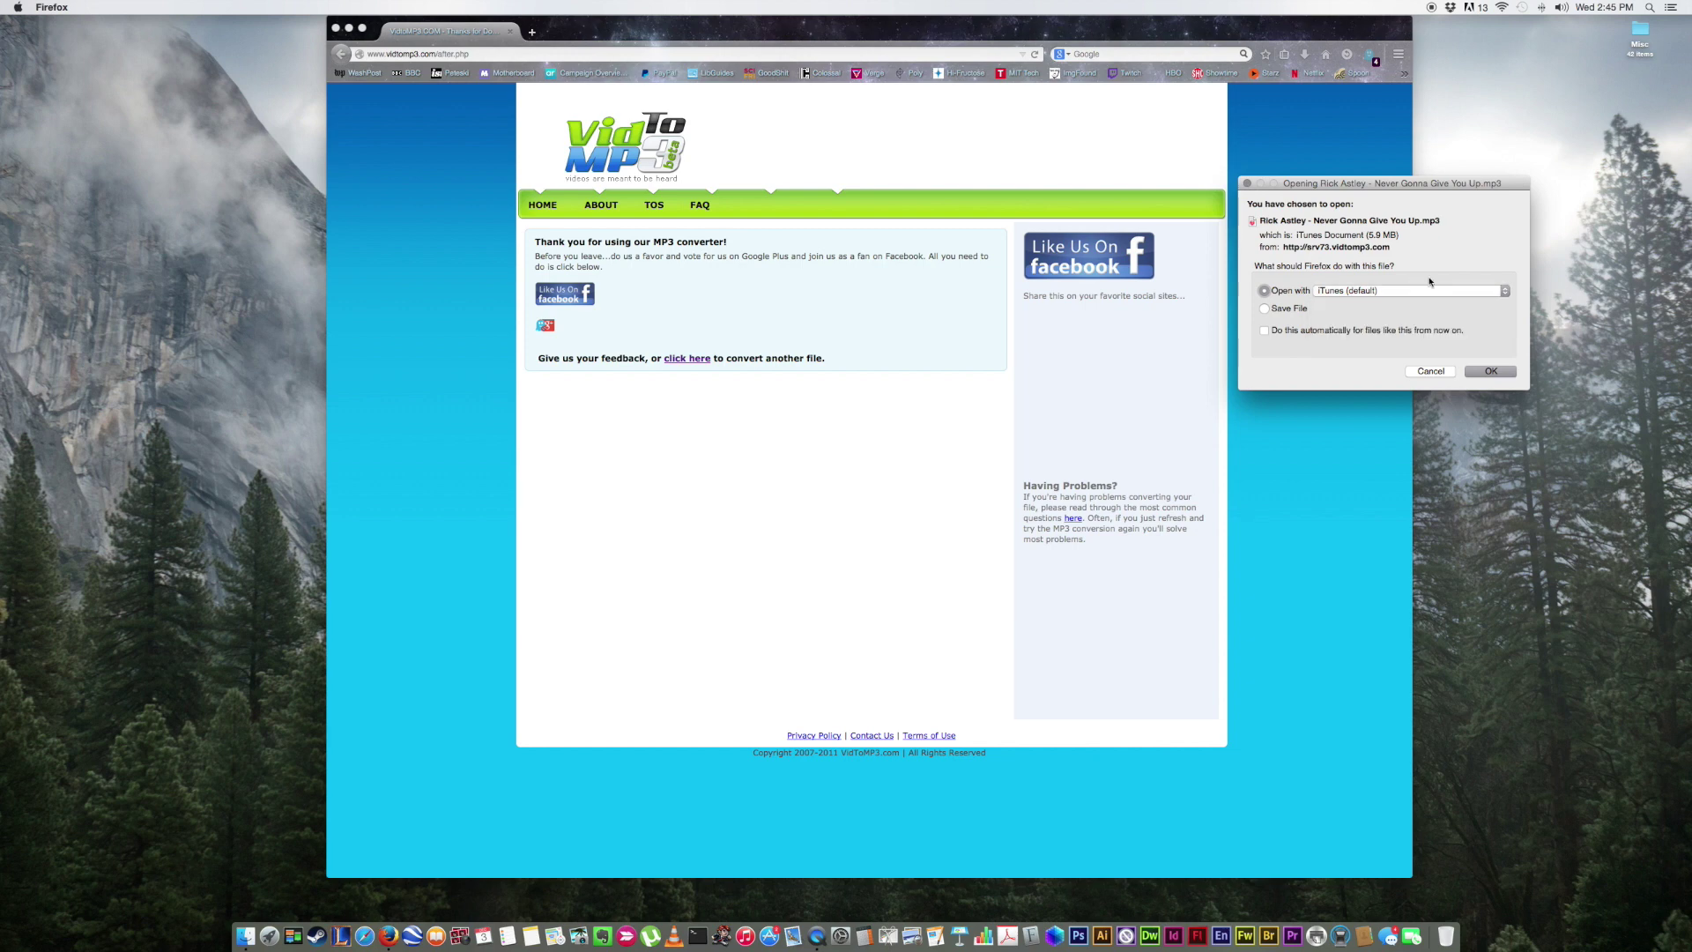
{"action": "left_click", "coordinate": [1476, 371]}
{"action": "left_click", "coordinate": [1505, 291]}
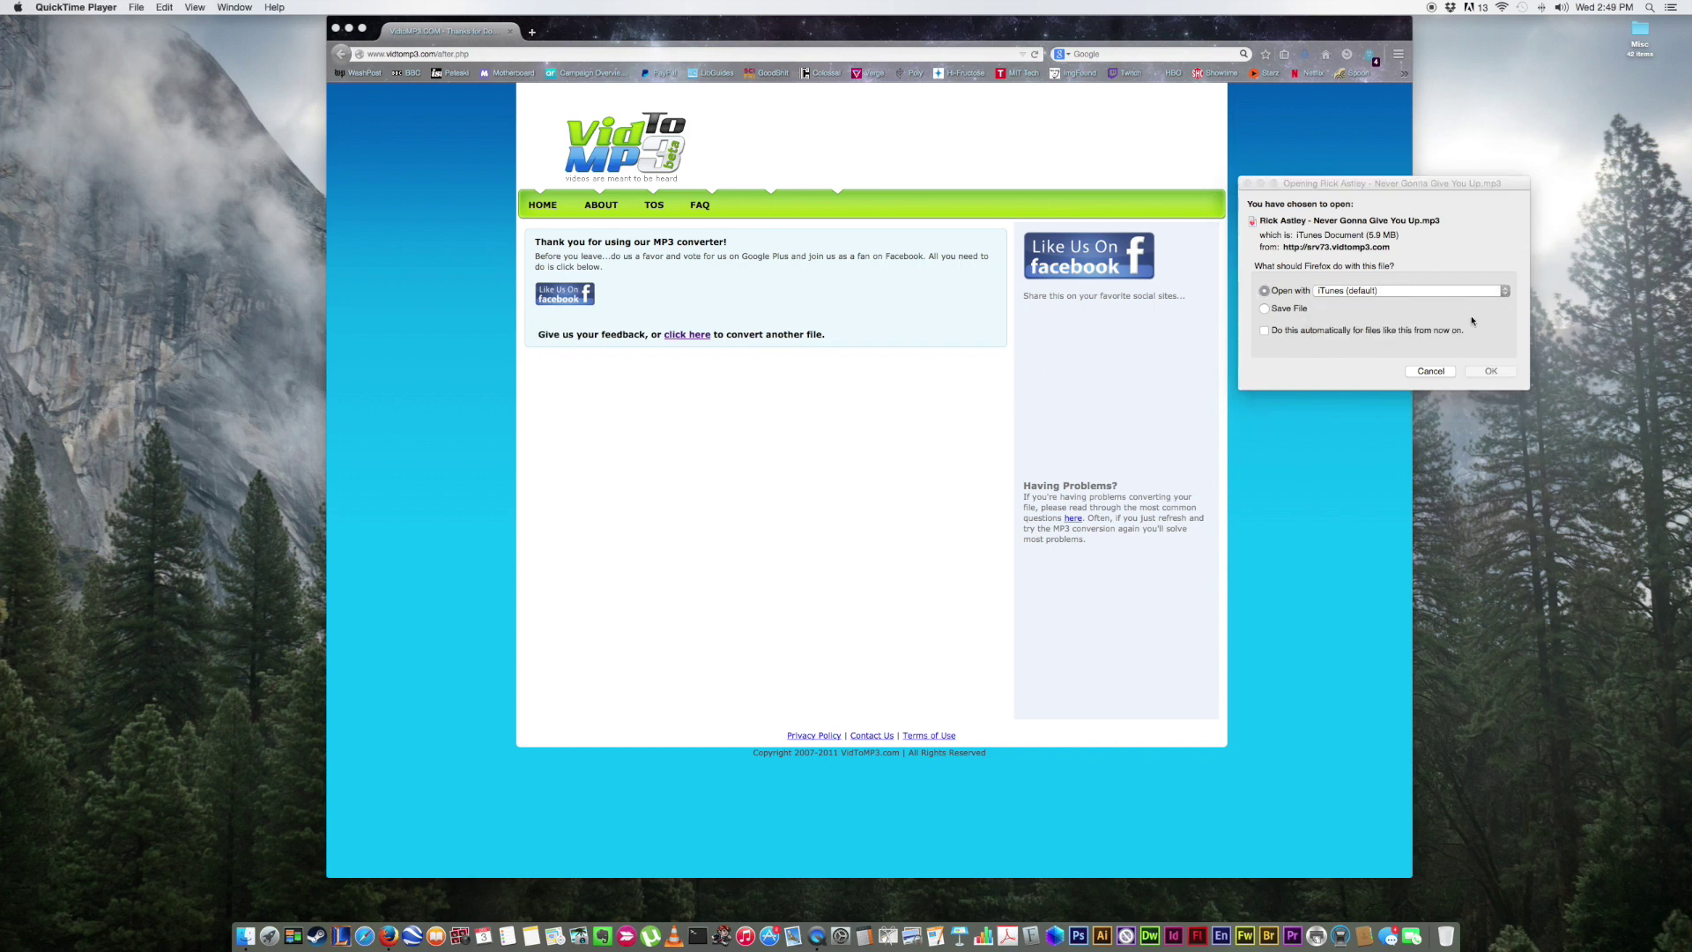
{"action": "left_click", "coordinate": [1483, 354]}
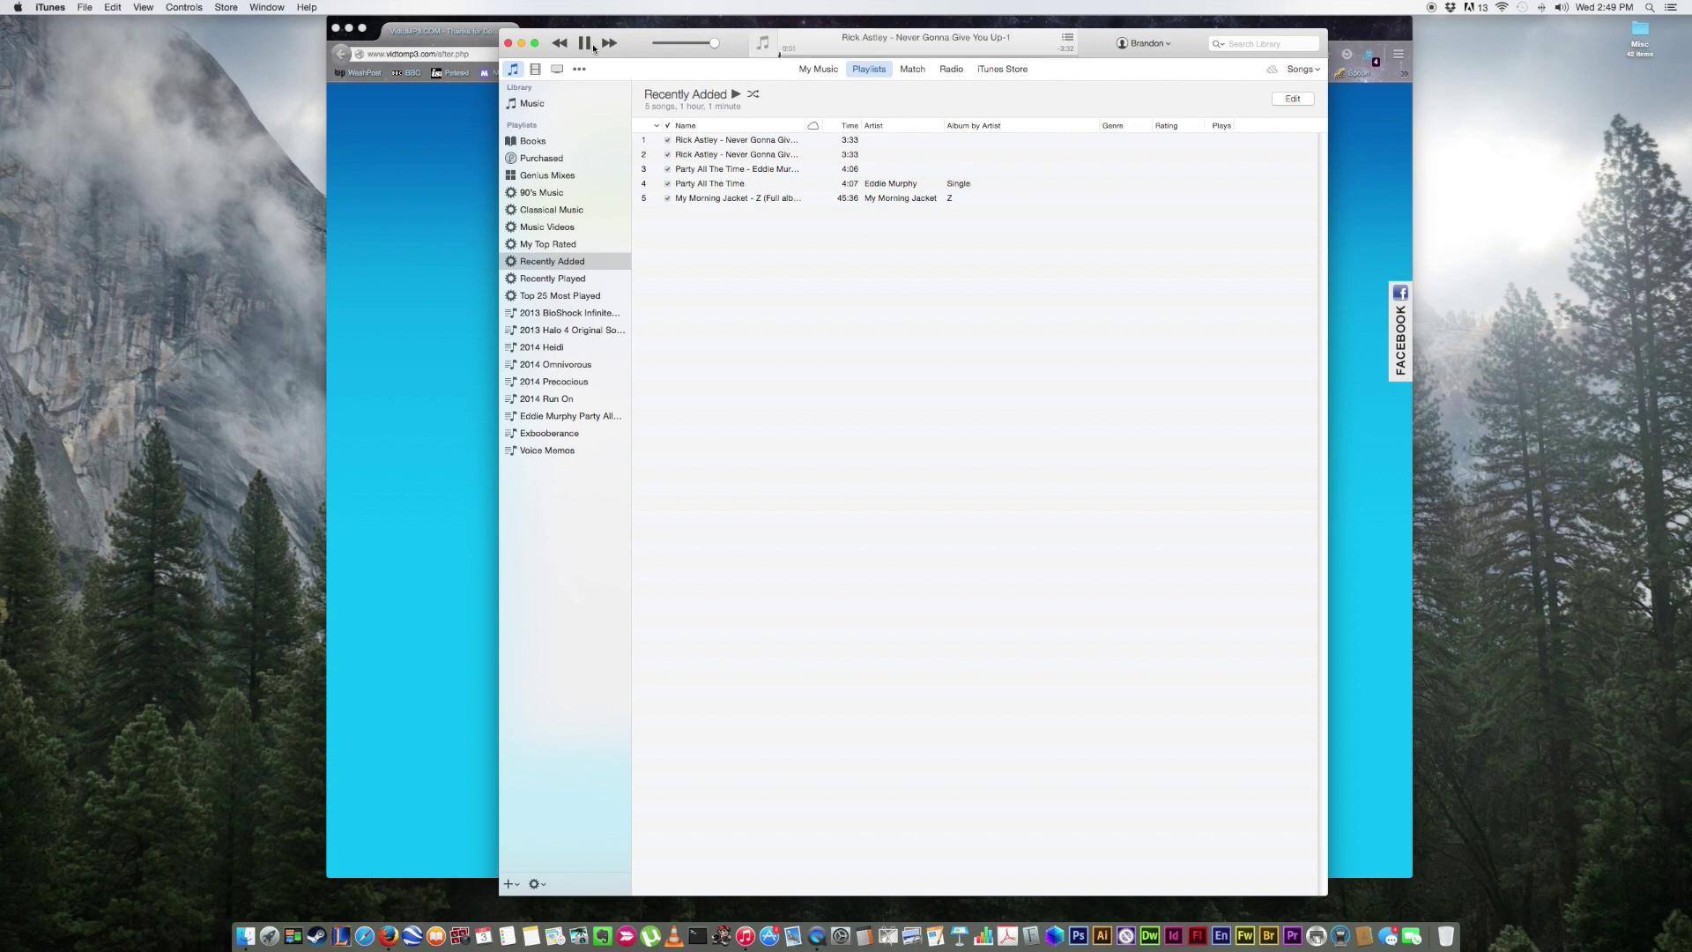
Select the first Rick Astley track in Recently Added and bring up its context menu
{"action": "left_click", "coordinate": [588, 44]}
{"action": "left_click", "coordinate": [765, 143]}
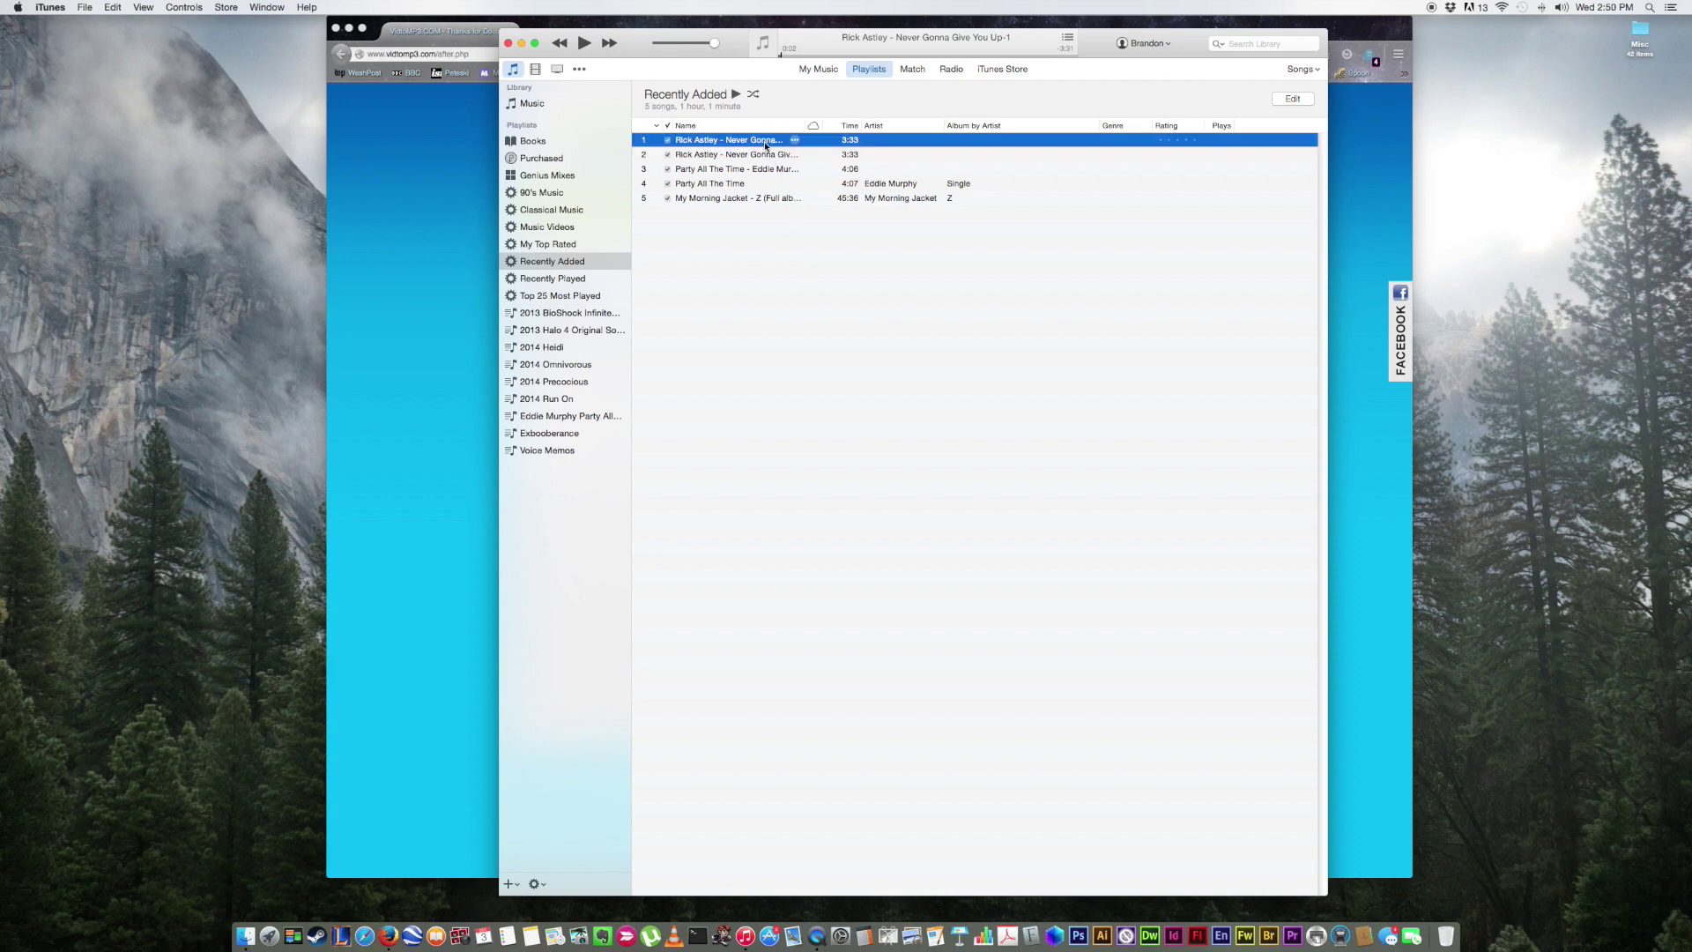
{"action": "right_click", "coordinate": [764, 145]}
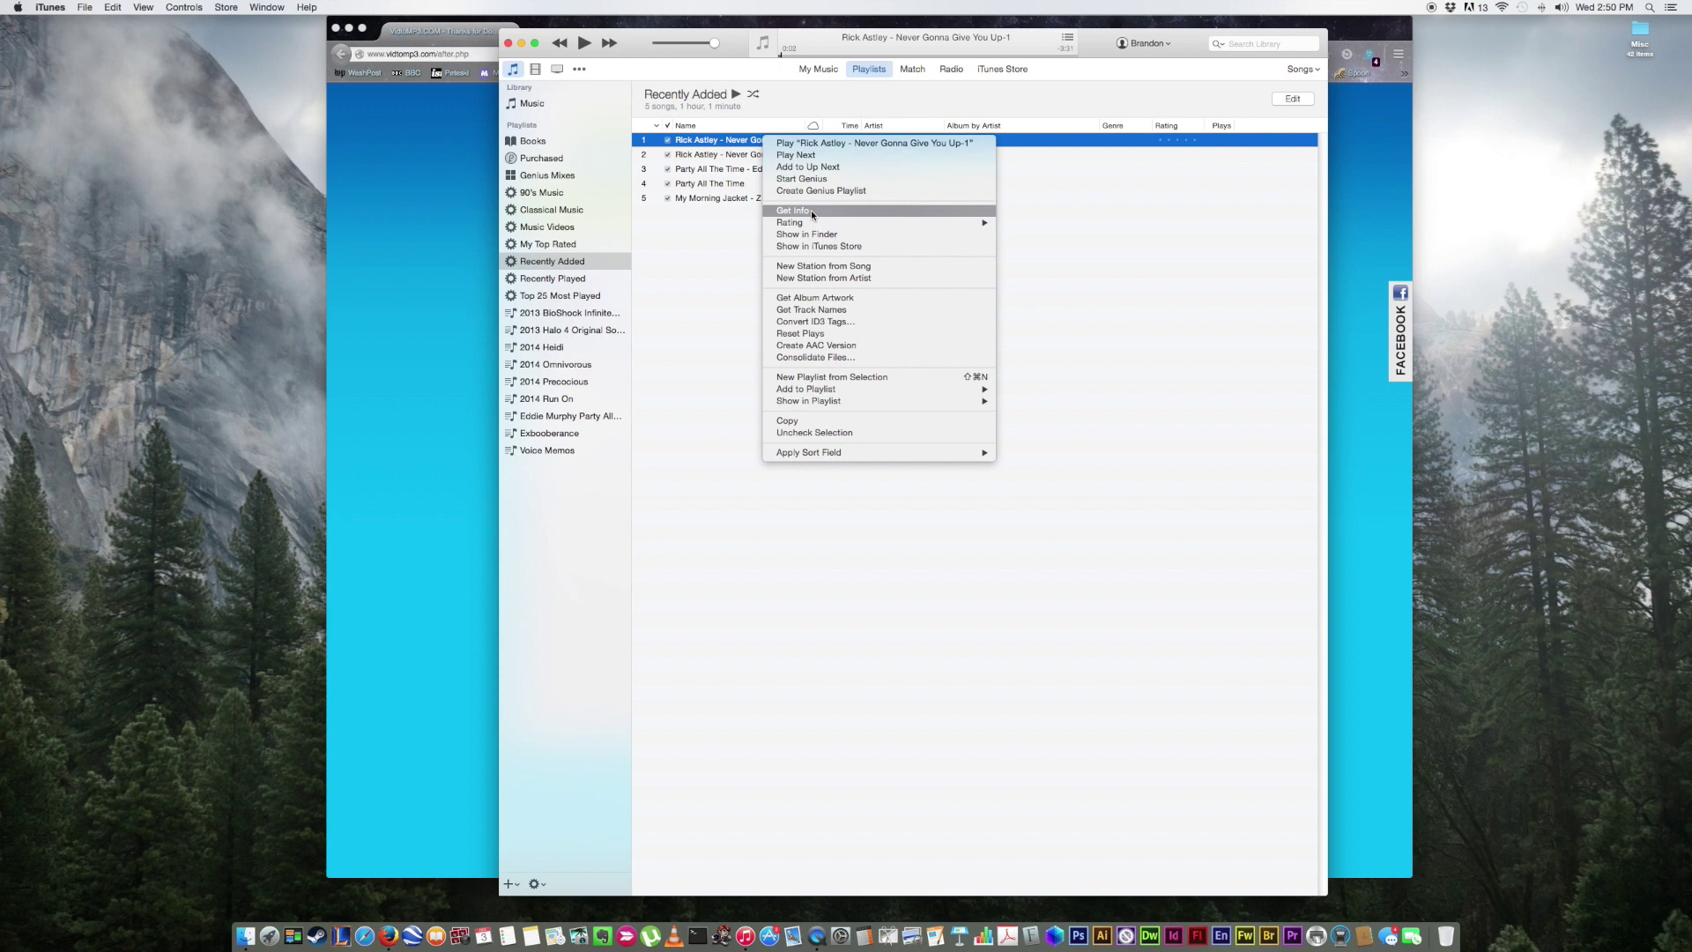
In Get Info, set the artist to Rick Astley and the album to Single
{"action": "left_click", "coordinate": [811, 211]}
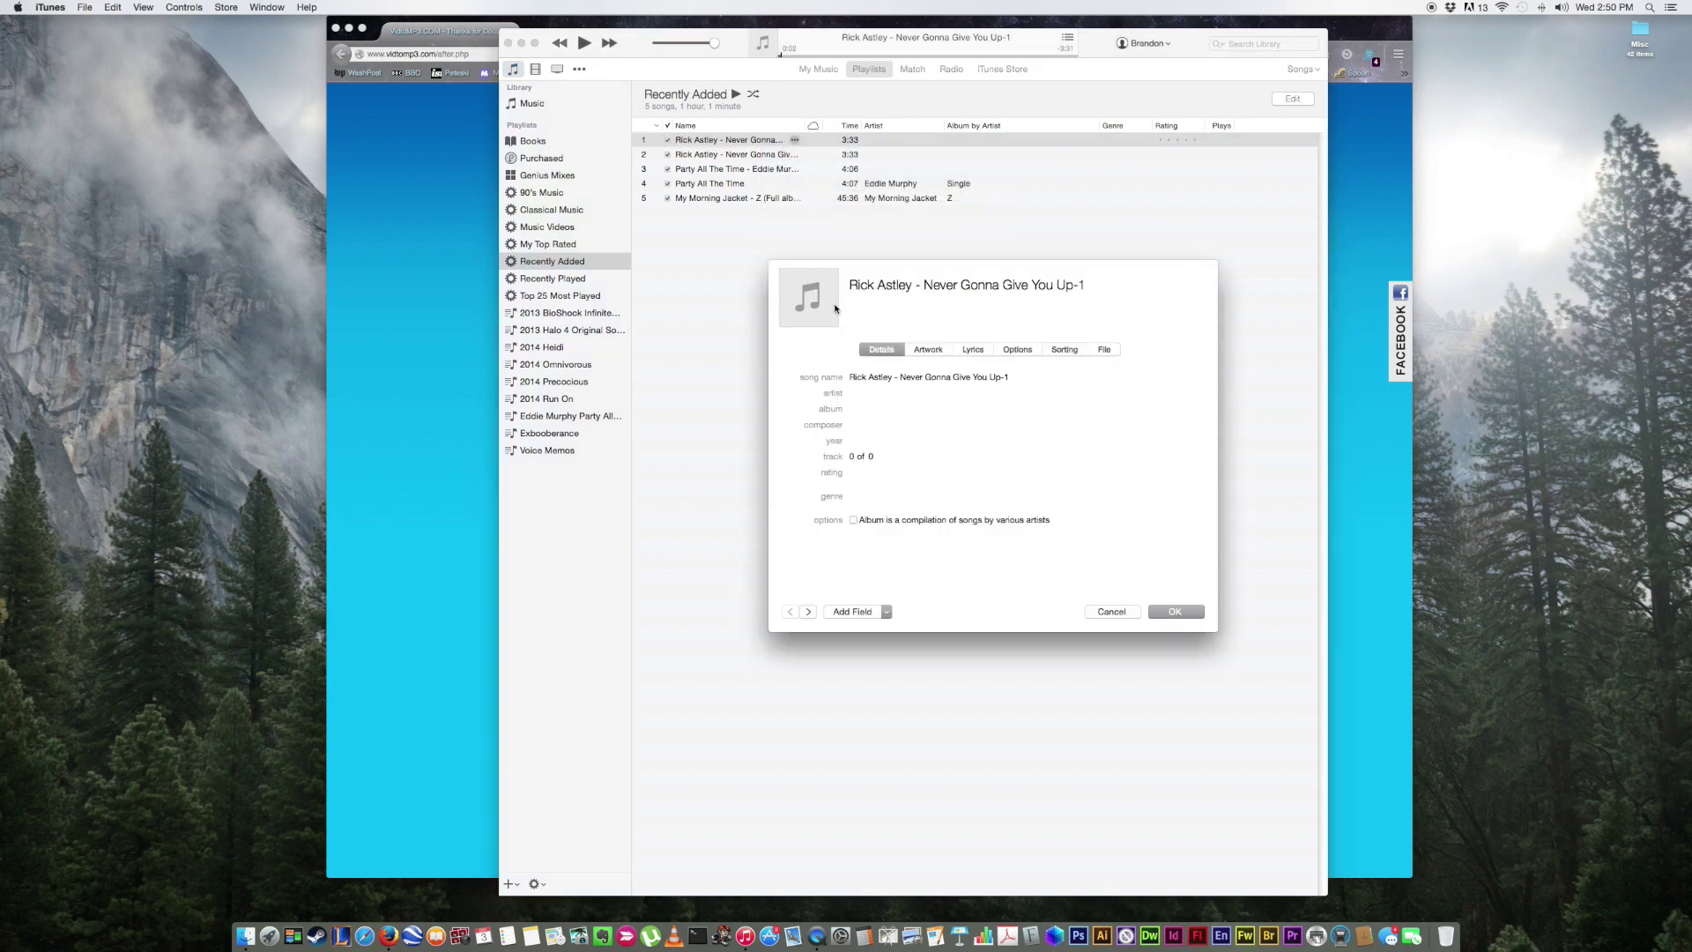
{"action": "left_click", "coordinate": [886, 393]}
{"action": "type", "text": "Rick As"}
{"action": "type", "text": "t"}
{"action": "type", "text": "ley"}
{"action": "type", "text": "Single"}
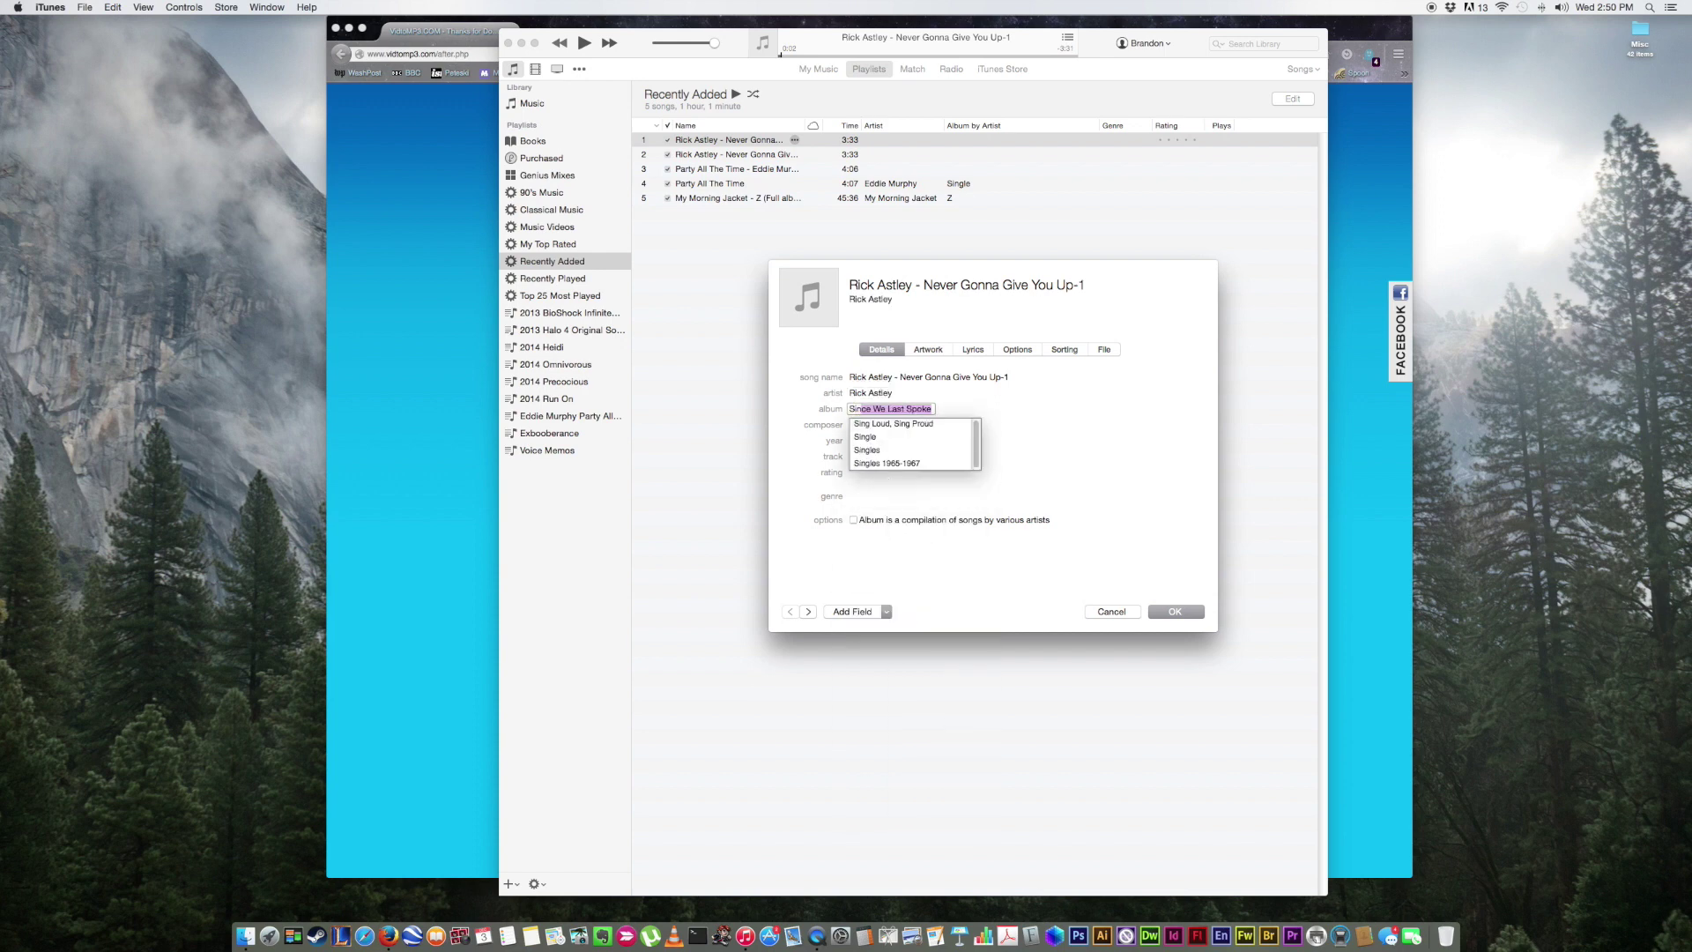
{"action": "left_click", "coordinate": [1019, 382]}
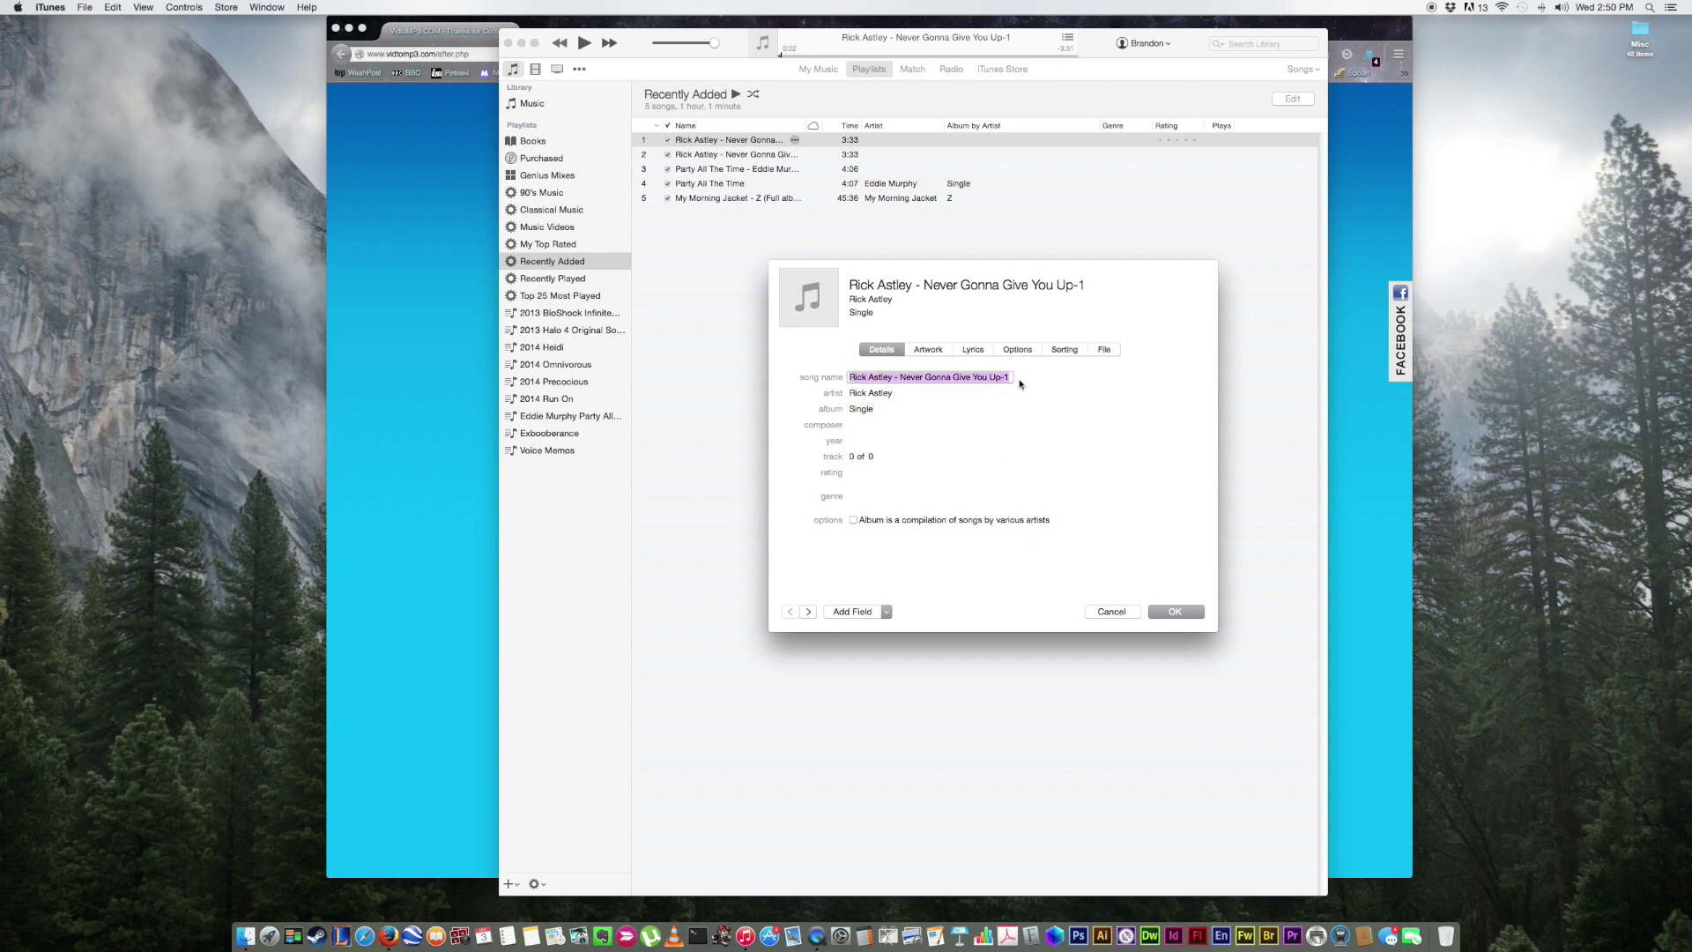
Trim 'Rick Astley - ' and '-1' so the title reads 'Never Gonna Give You Up', then save
{"action": "left_click", "coordinate": [930, 378]}
{"action": "left_click_drag", "start_coordinate": [902, 377], "coordinate": [847, 377]}
{"action": "key", "text": "BackSpace"}
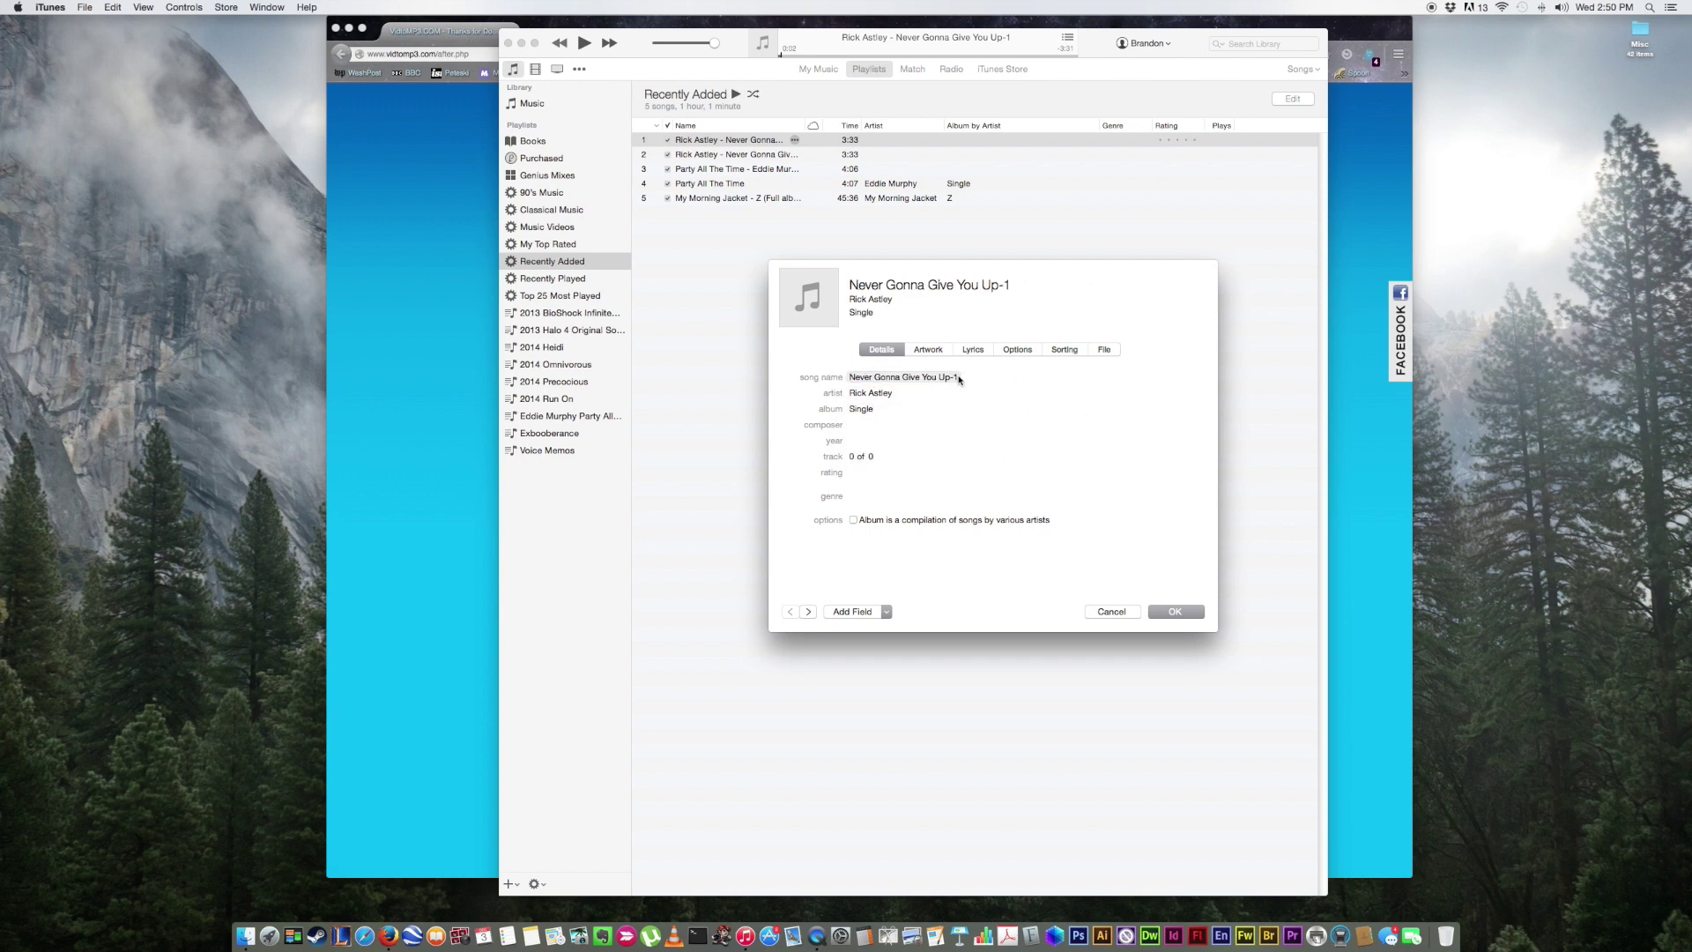
{"action": "key", "text": "super+a"}
{"action": "key", "text": "BackSpace"}
{"action": "key", "text": "super+z"}
{"action": "left_click", "coordinate": [963, 381]}
{"action": "key", "text": "BackSpace"}
{"action": "key", "text": "BackSpace"}
{"action": "left_click", "coordinate": [1172, 613]}
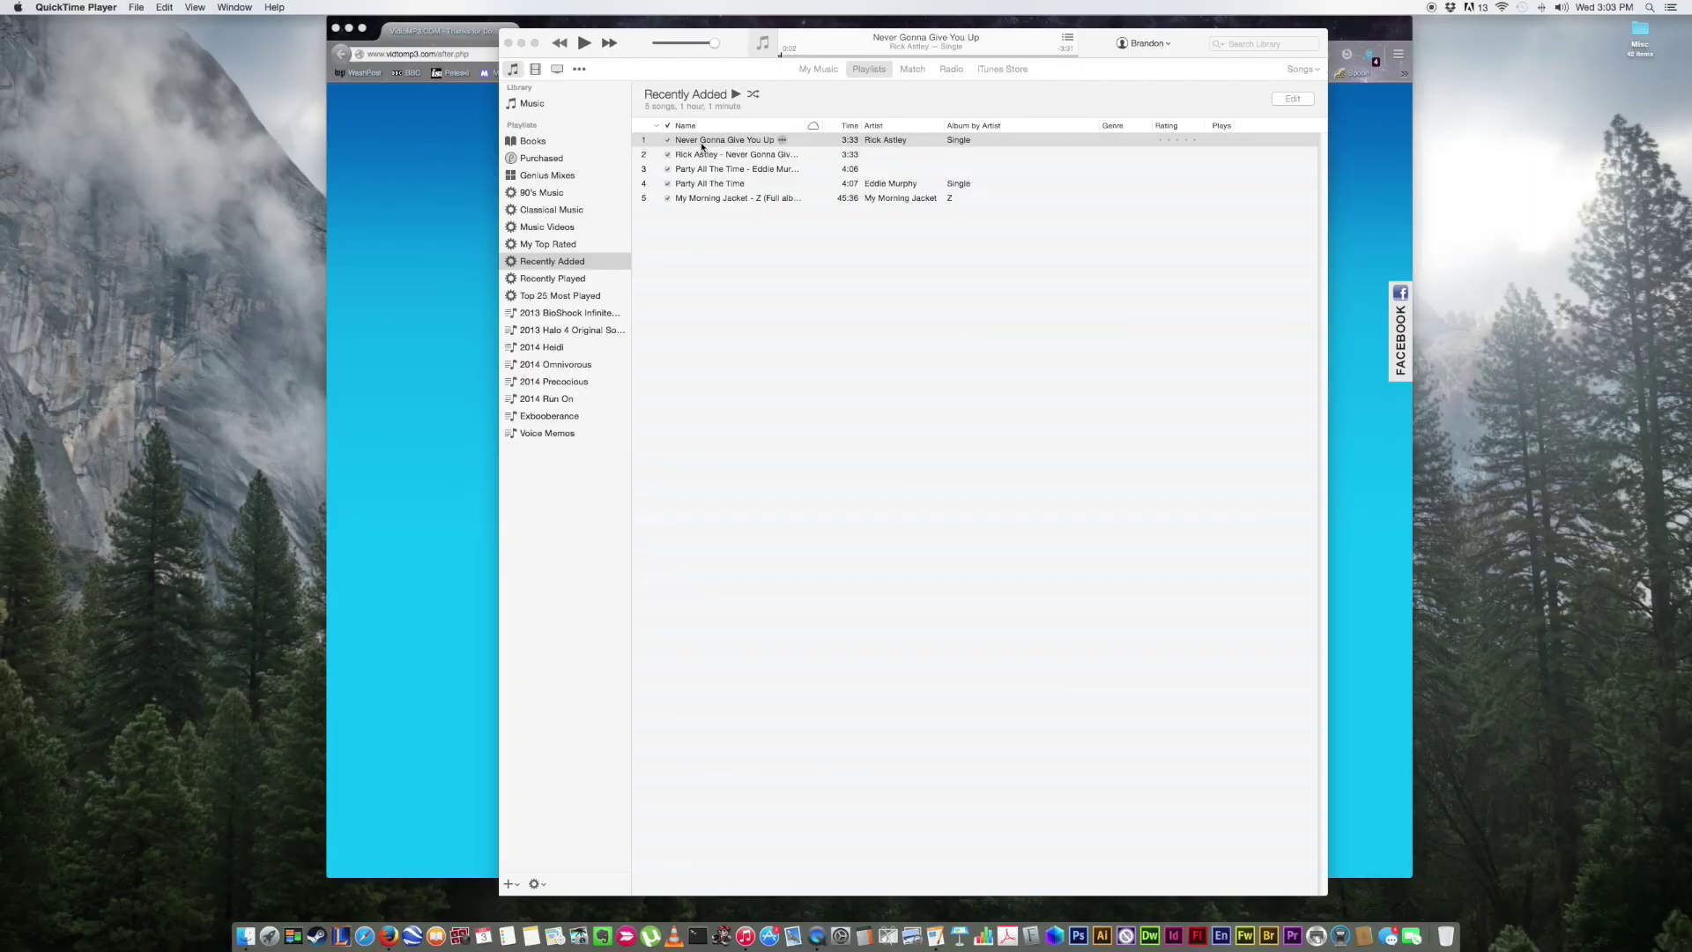
Drag the Never Gonna Give You Up track into the iTunes sidebar as a new playlist
{"action": "key", "text": "super+Tab"}
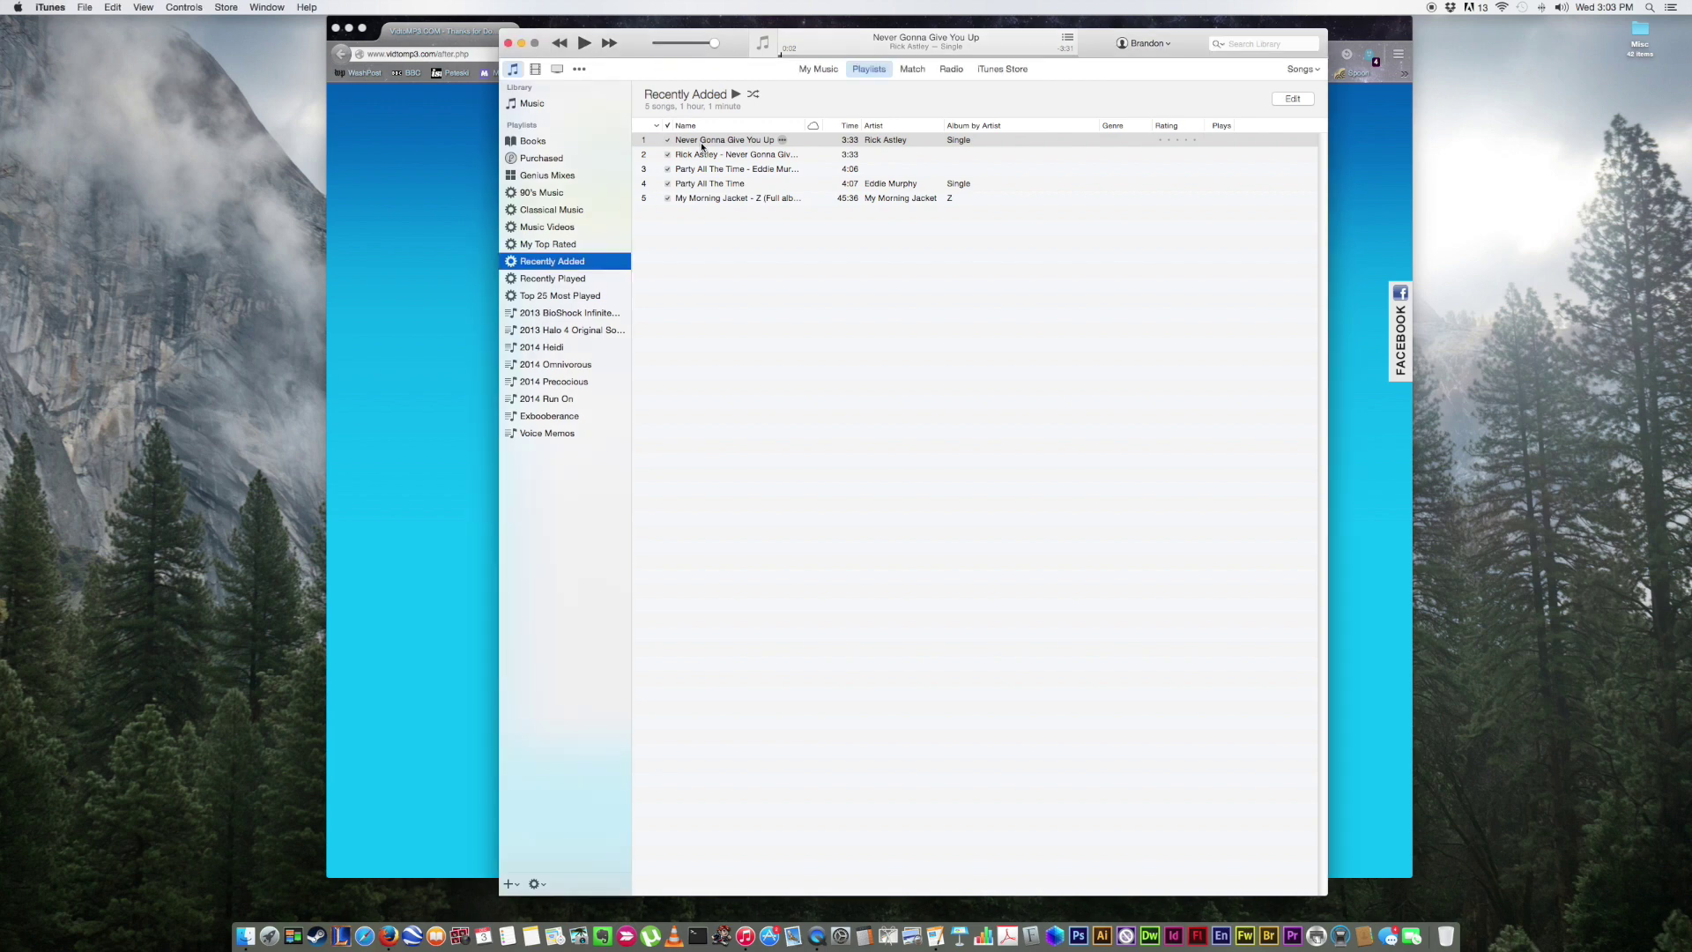
{"action": "left_click", "coordinate": [702, 142]}
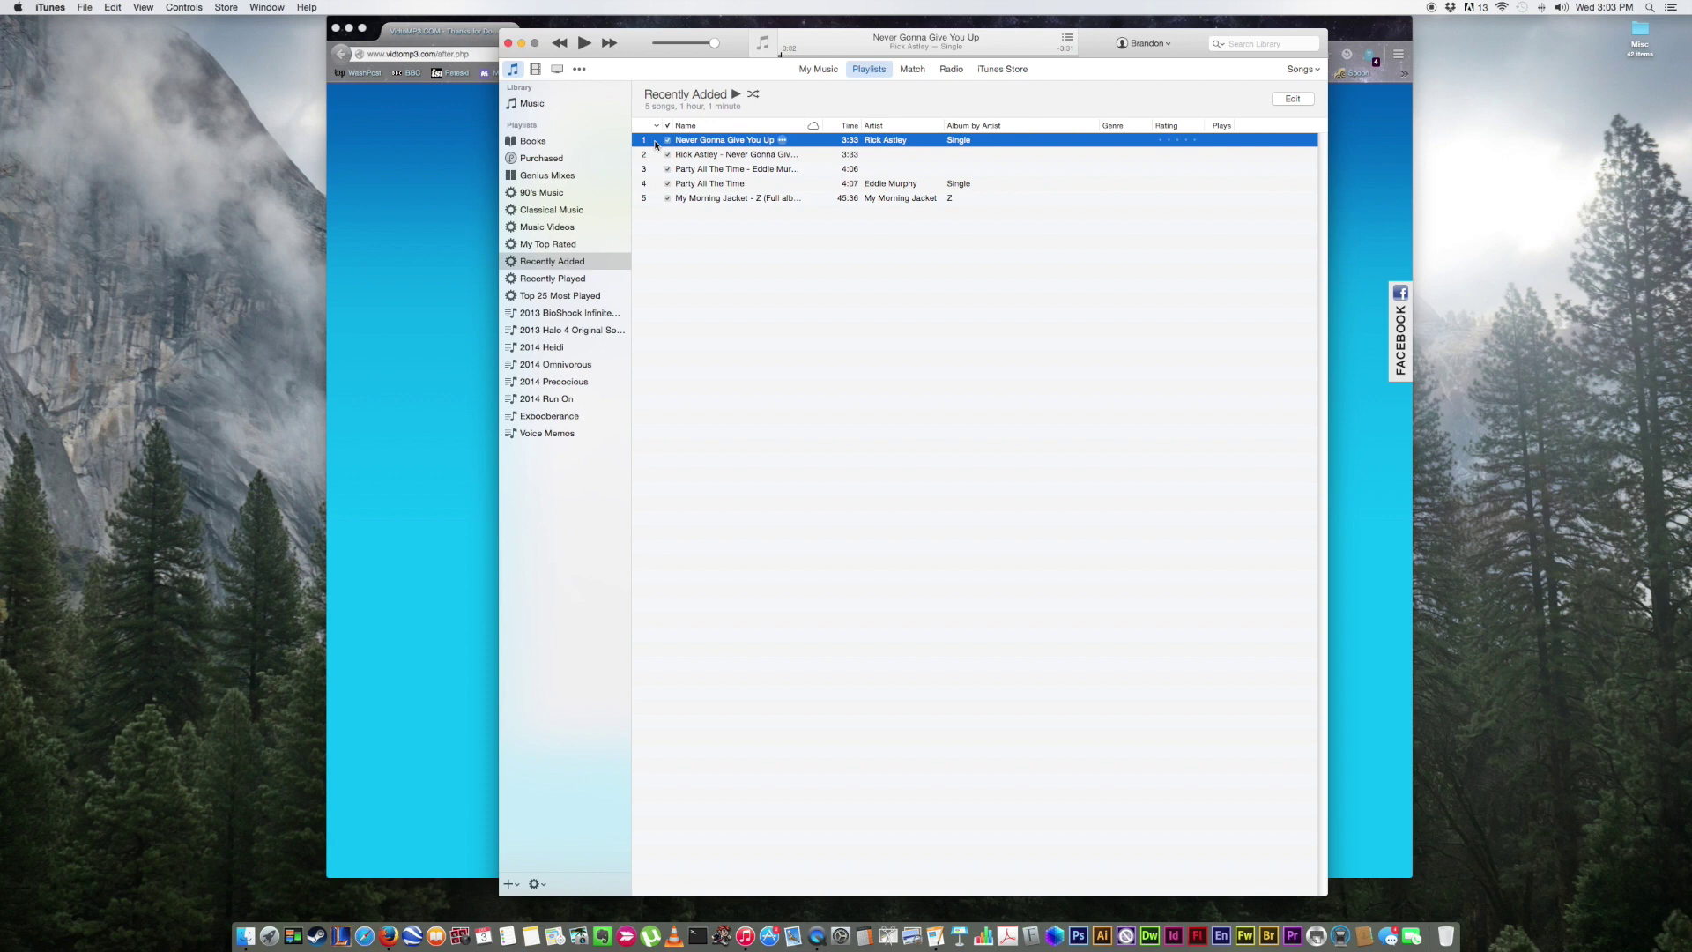
{"action": "left_click_drag", "start_coordinate": [654, 144], "coordinate": [539, 491]}
Open the Never Gonna Give You Up playlist, ignore the blank-CD prompt, and find the burn option
{"action": "left_click", "coordinate": [560, 434]}
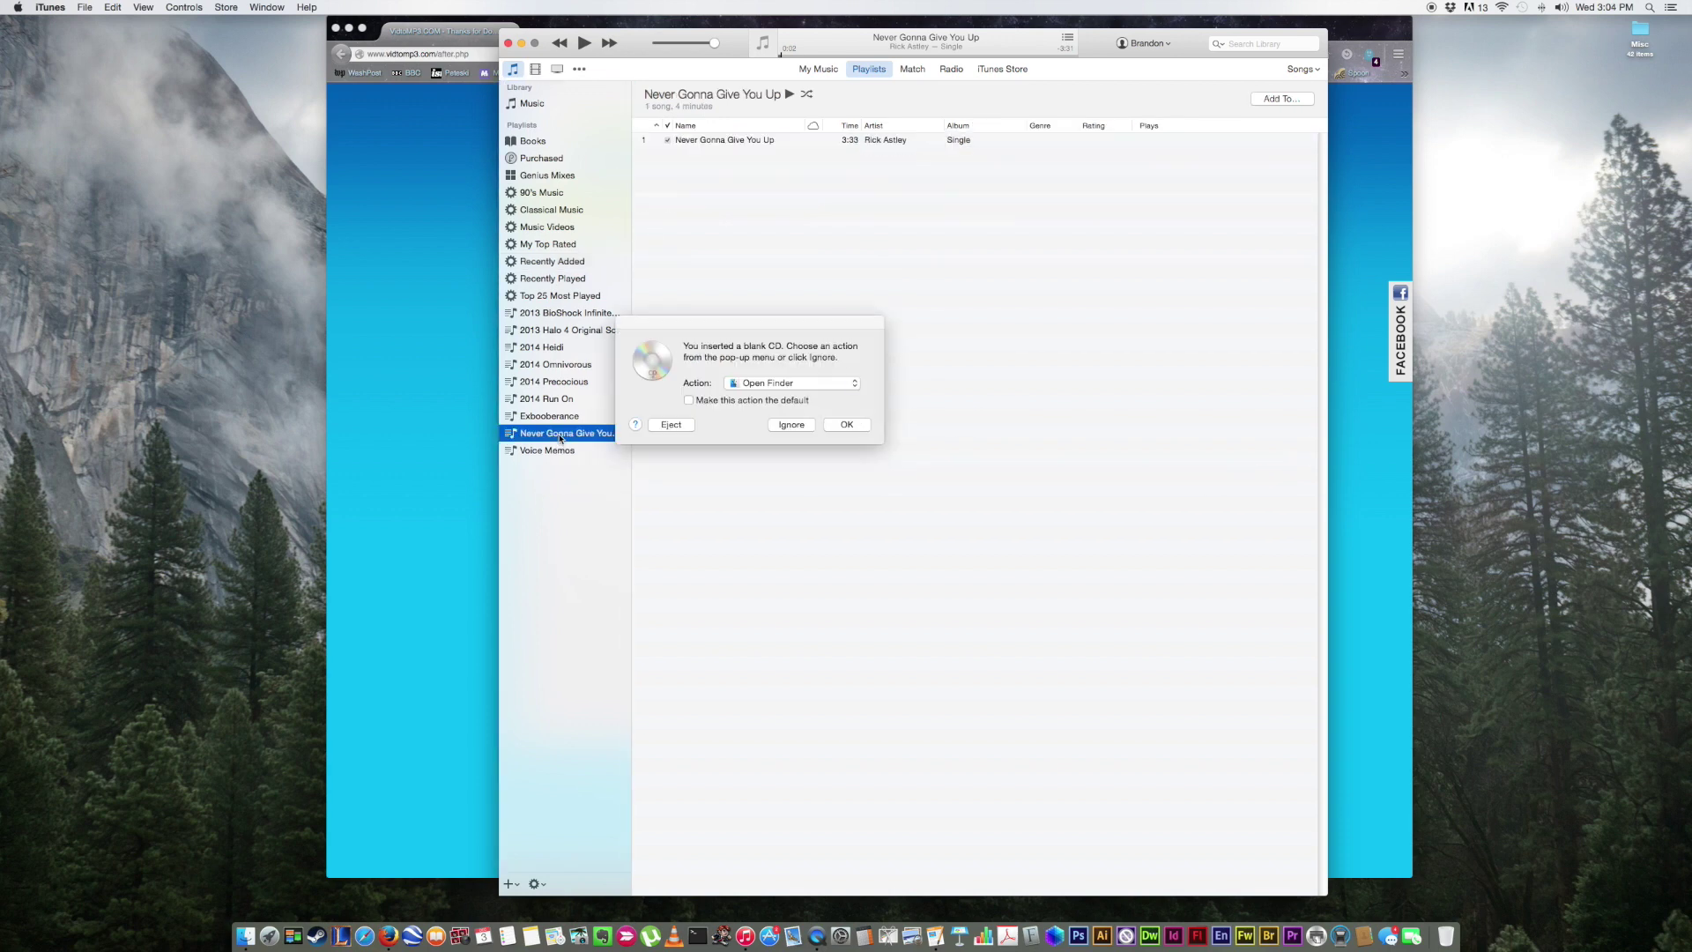
{"action": "left_click", "coordinate": [779, 430]}
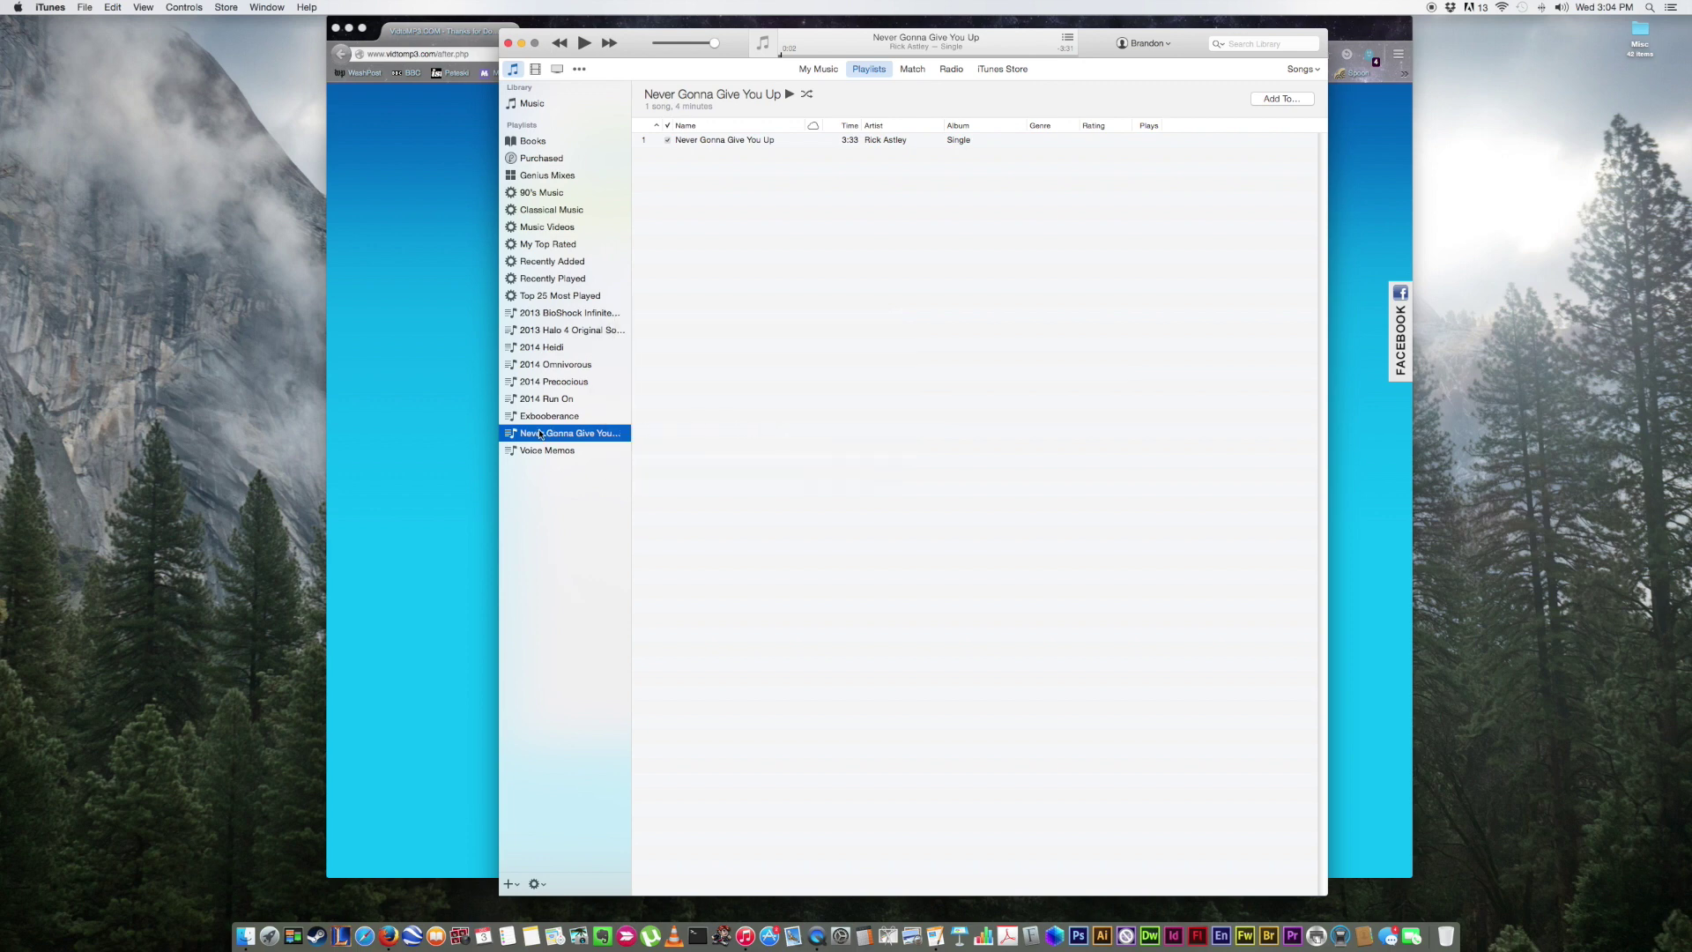
{"action": "left_click", "coordinate": [85, 9]}
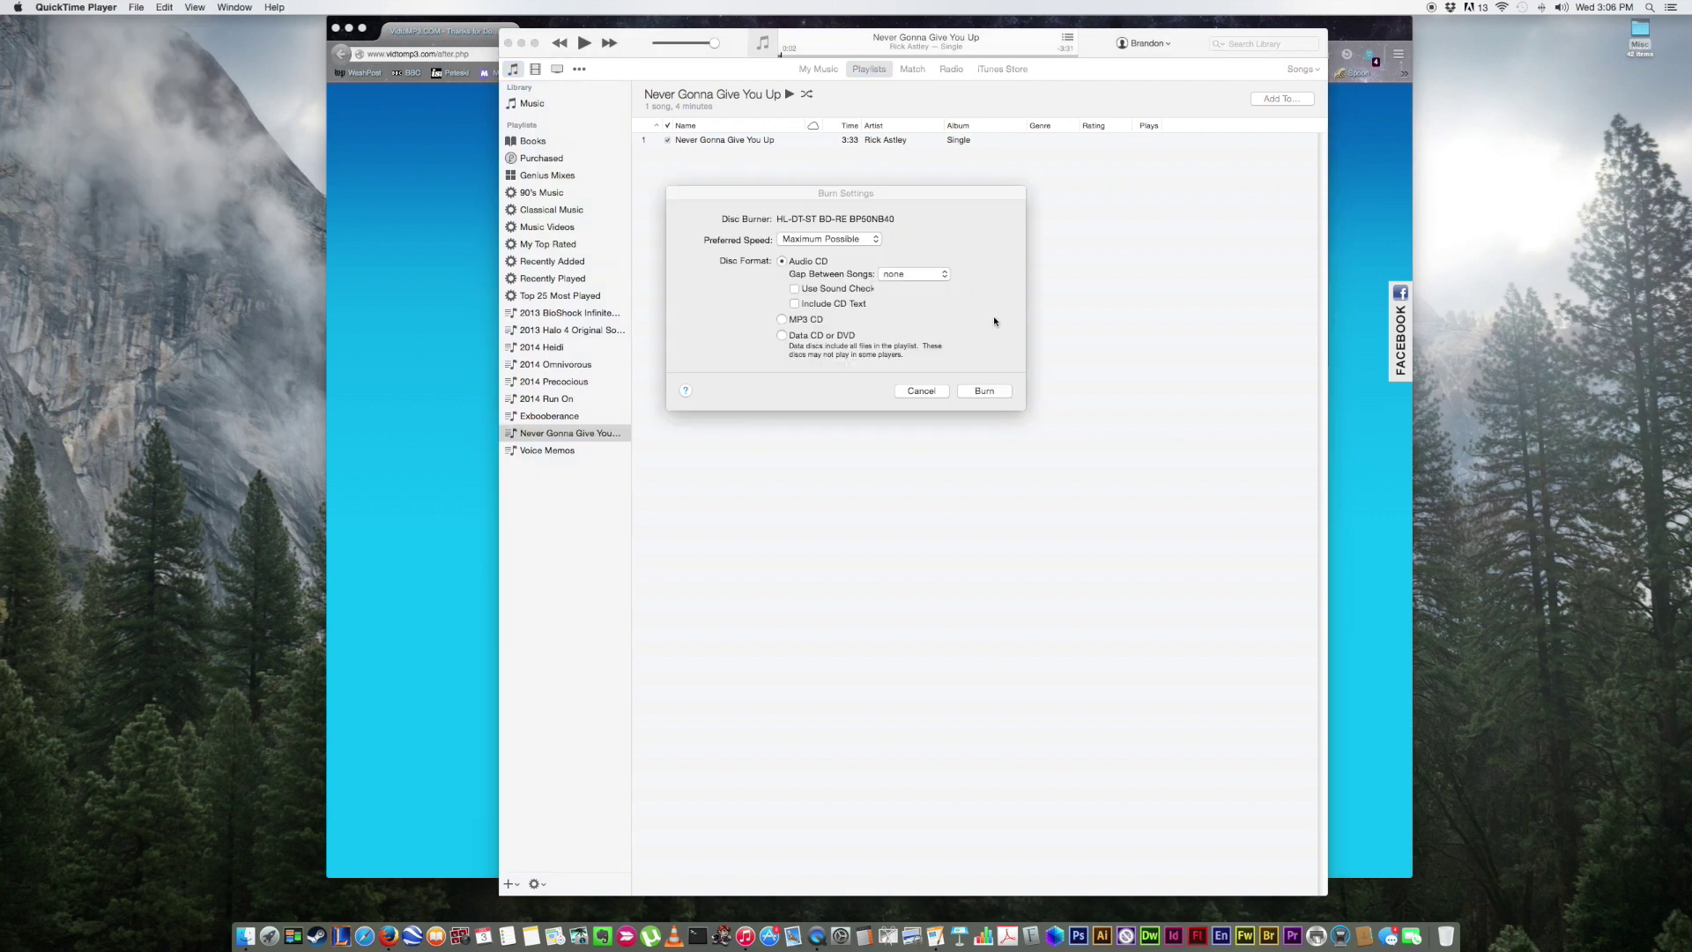
Burn the Never Gonna Give You Up playlist as an Audio CD
{"action": "left_click", "coordinate": [992, 316]}
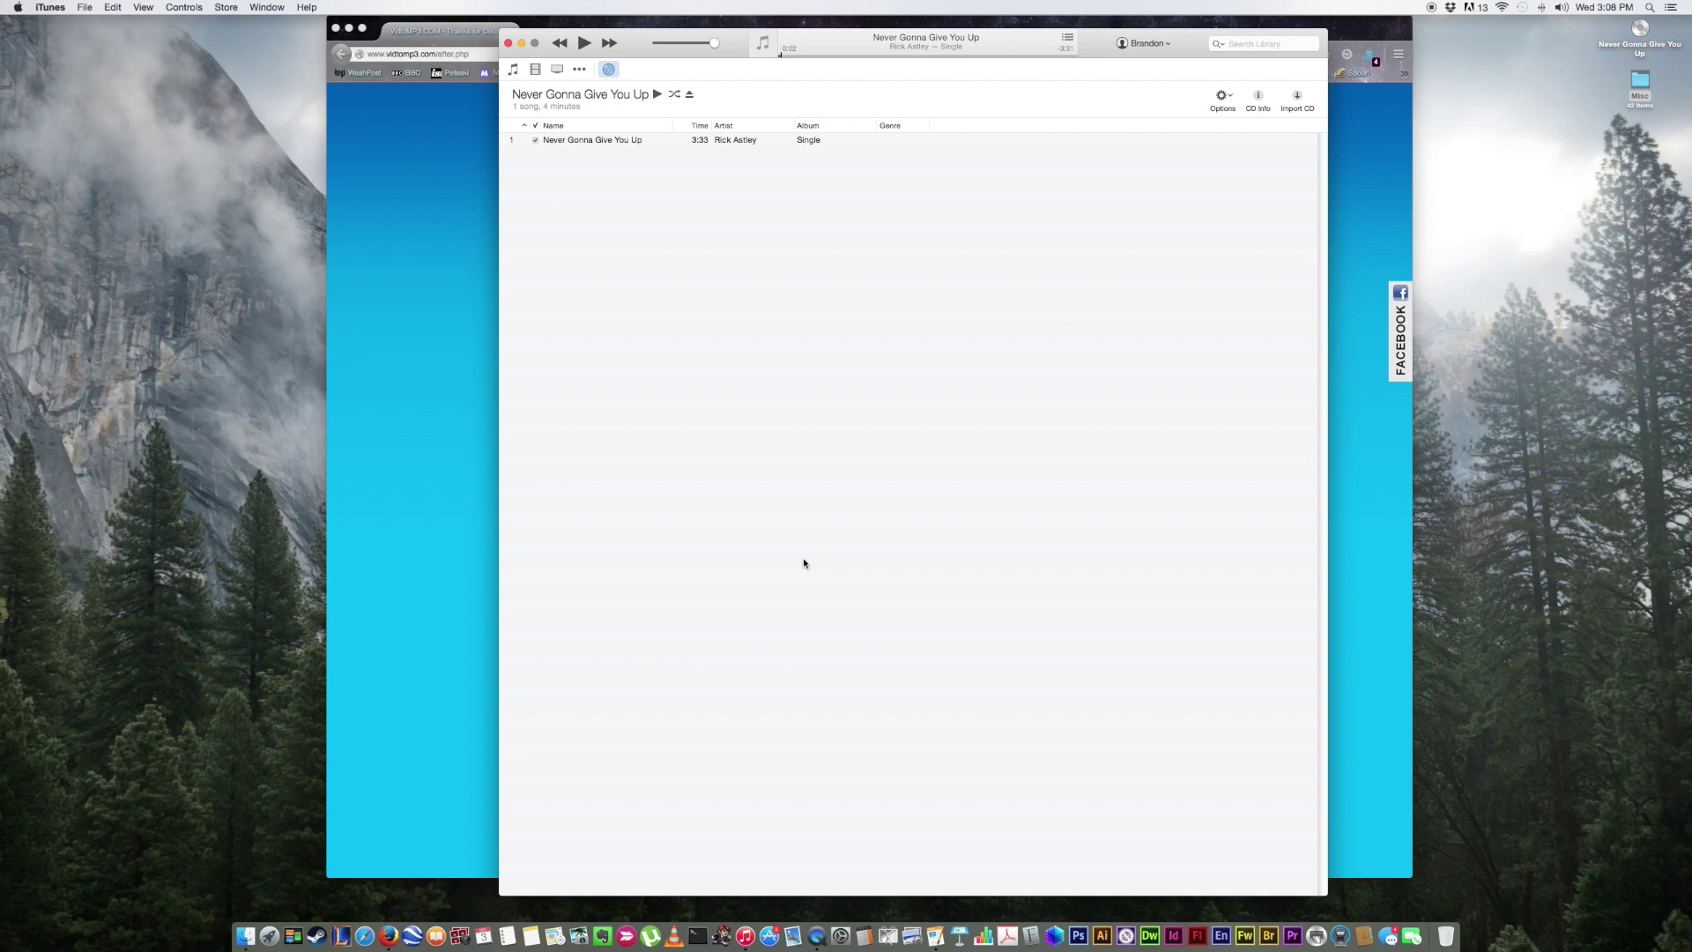
Eject the burned Never Gonna Give You Up CD, declining to import it
{"action": "left_click", "coordinate": [688, 96]}
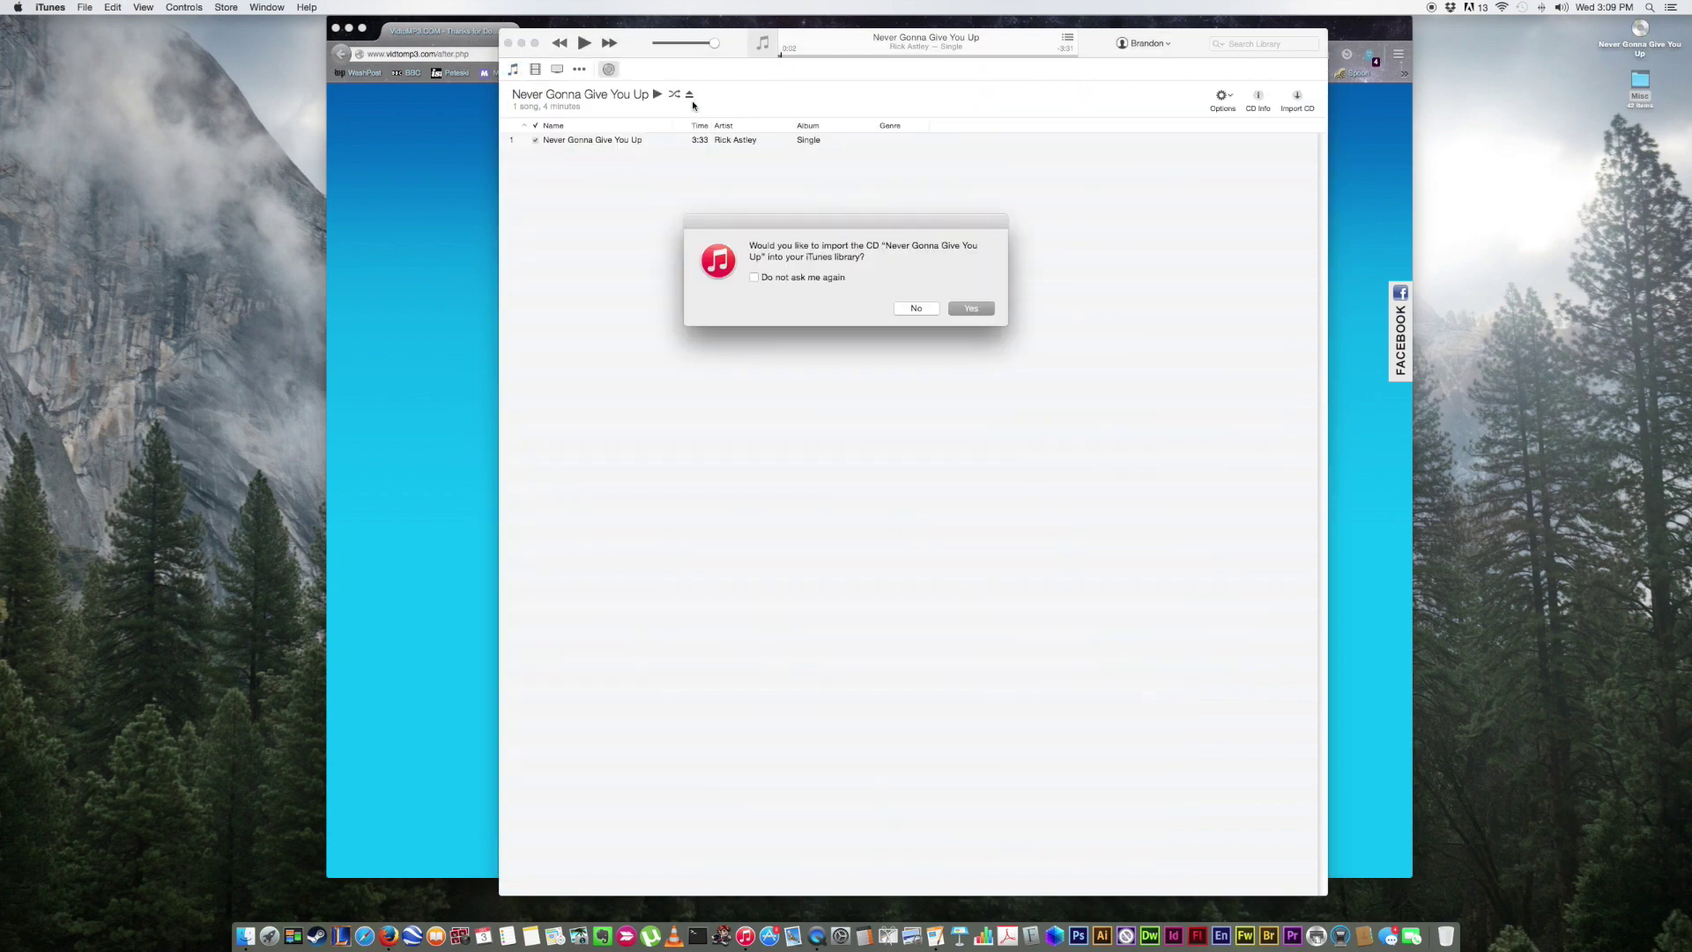
{"action": "left_click", "coordinate": [916, 307]}
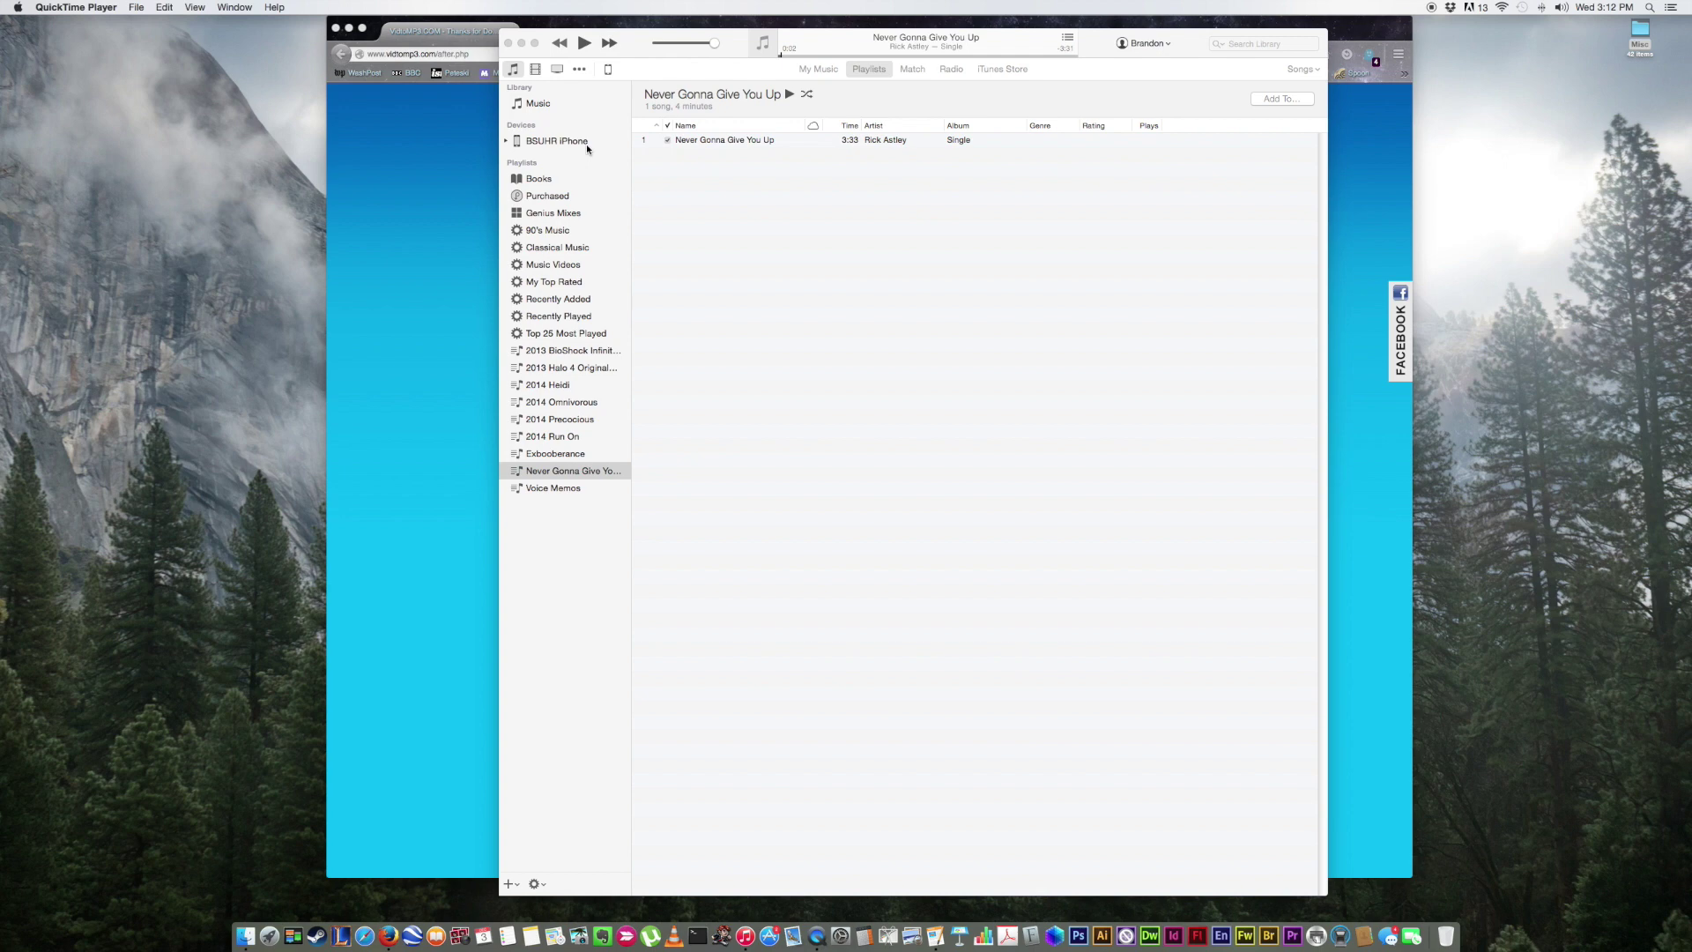
Drag the Never Gonna Give You Up playlist onto the connected iPhone under Devices
{"action": "left_click", "coordinate": [586, 473]}
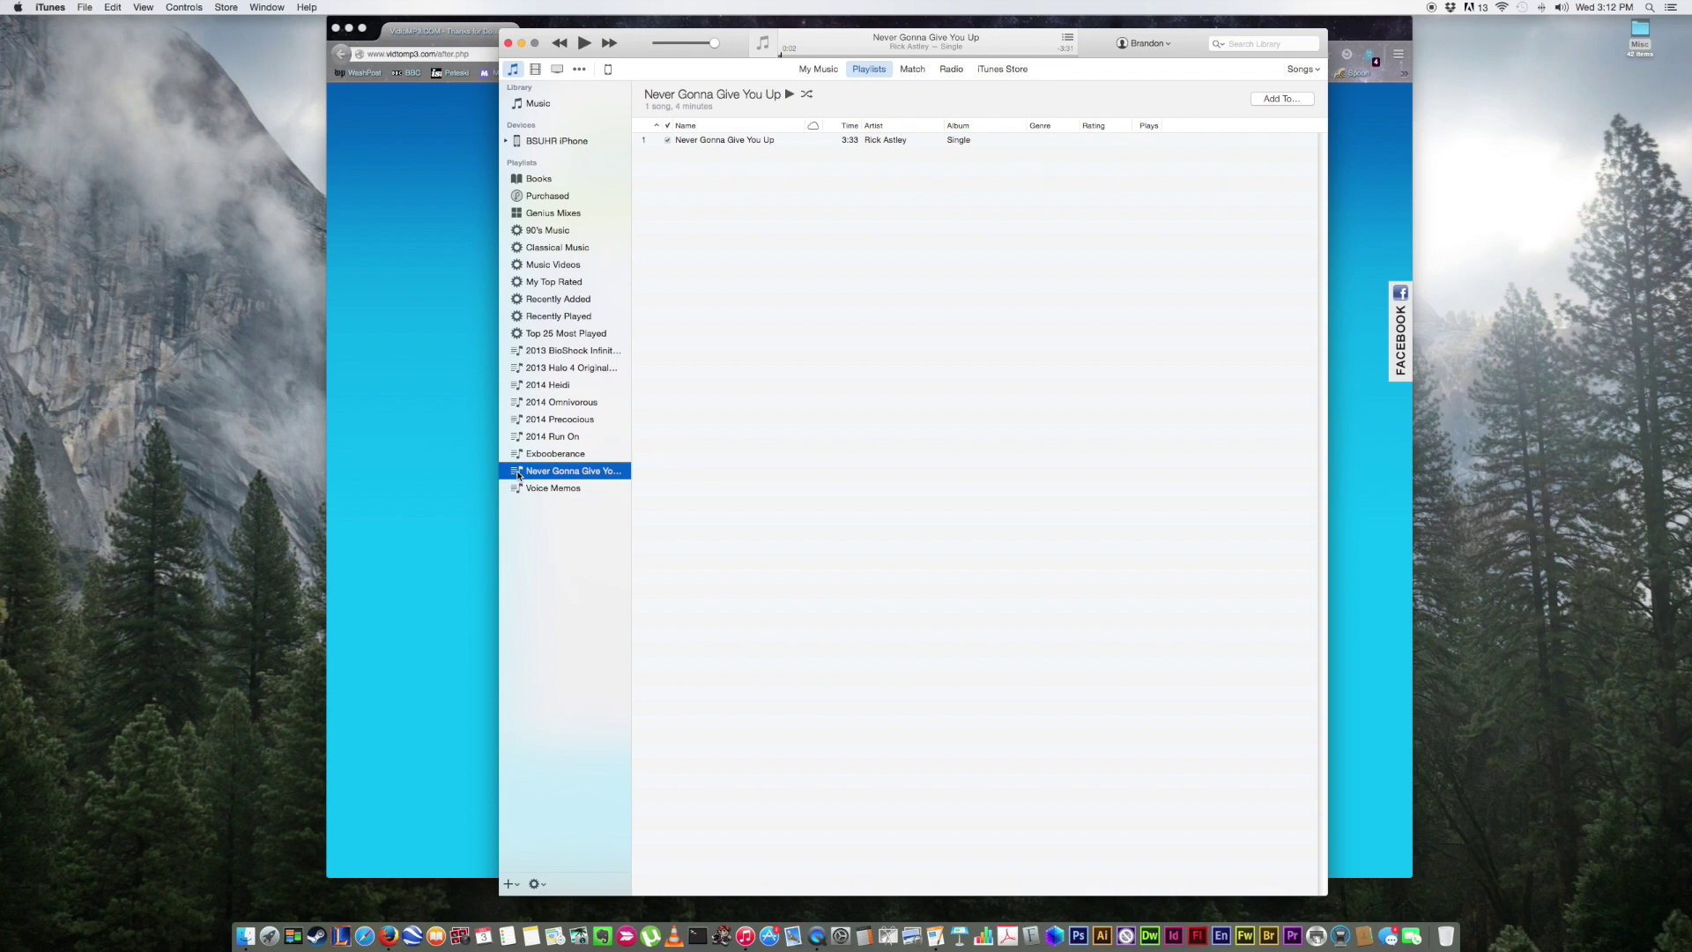
{"action": "left_click_drag", "start_coordinate": [516, 475], "coordinate": [540, 146]}
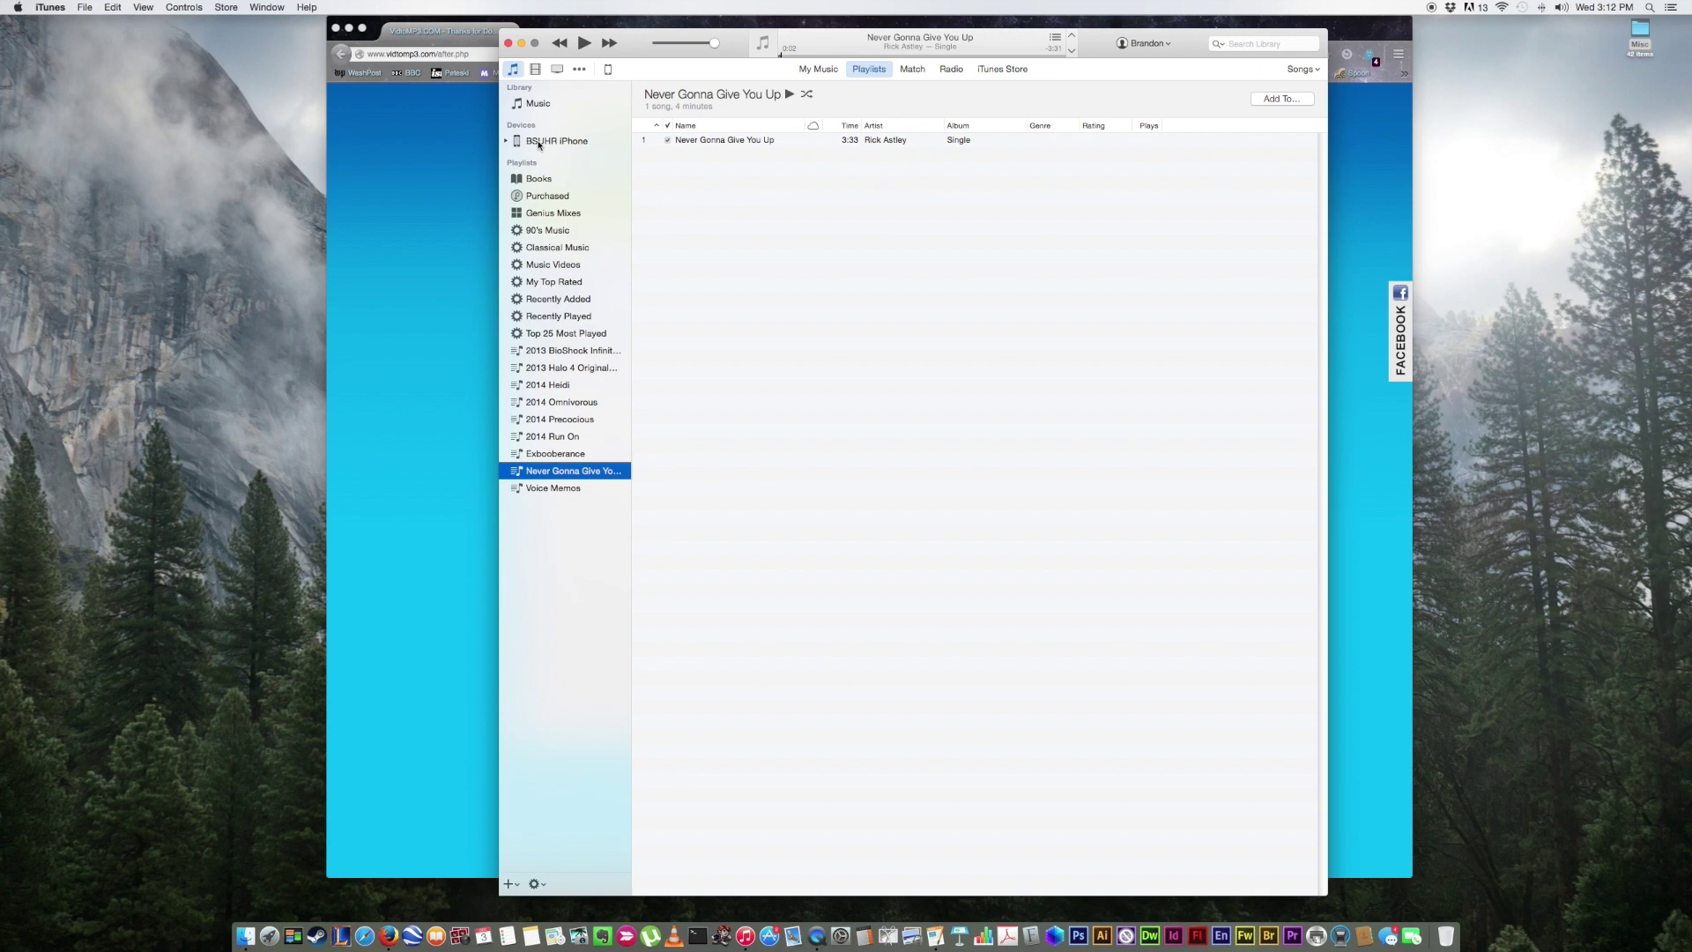